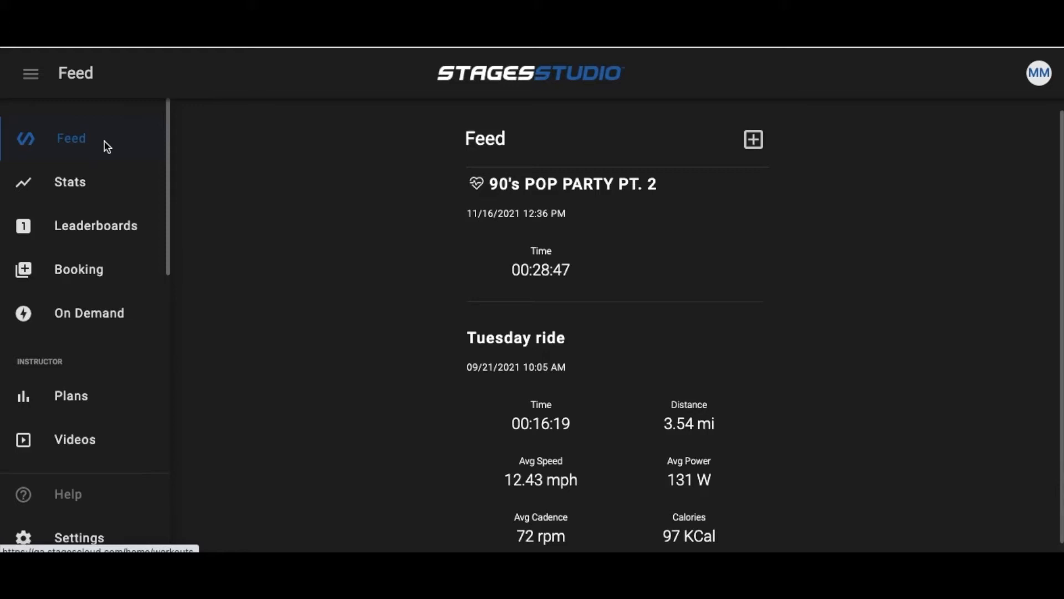
- Open the Scheduler in the admin section
scroll(107, 147, "down", 6)
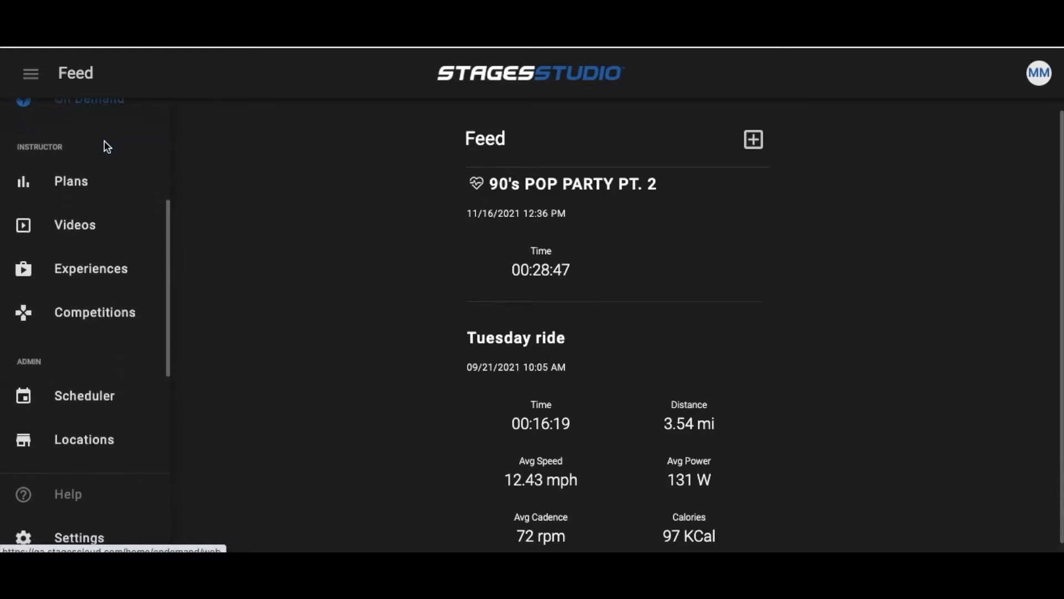
scroll(105, 143, "down", 2)
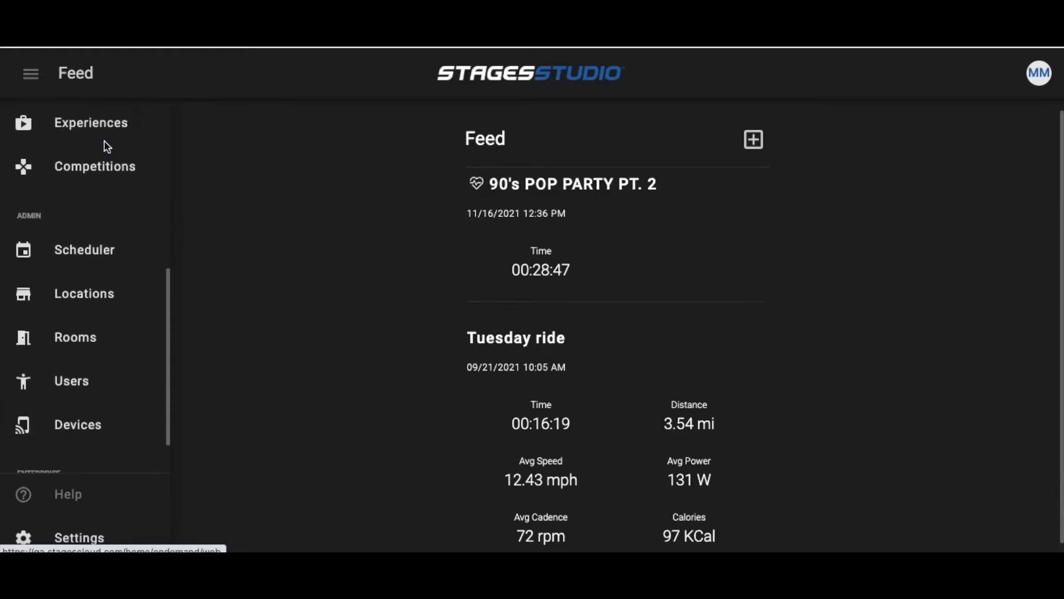
left_click(94, 256)
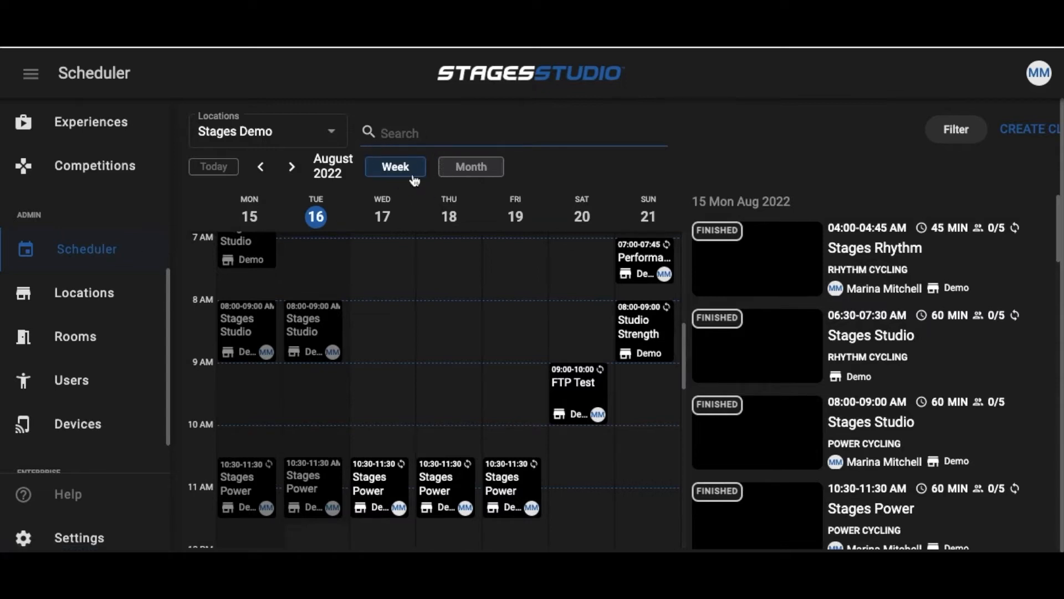
- Examine the class calendar in month and week views and review the list of classes for the week
left_click(474, 167)
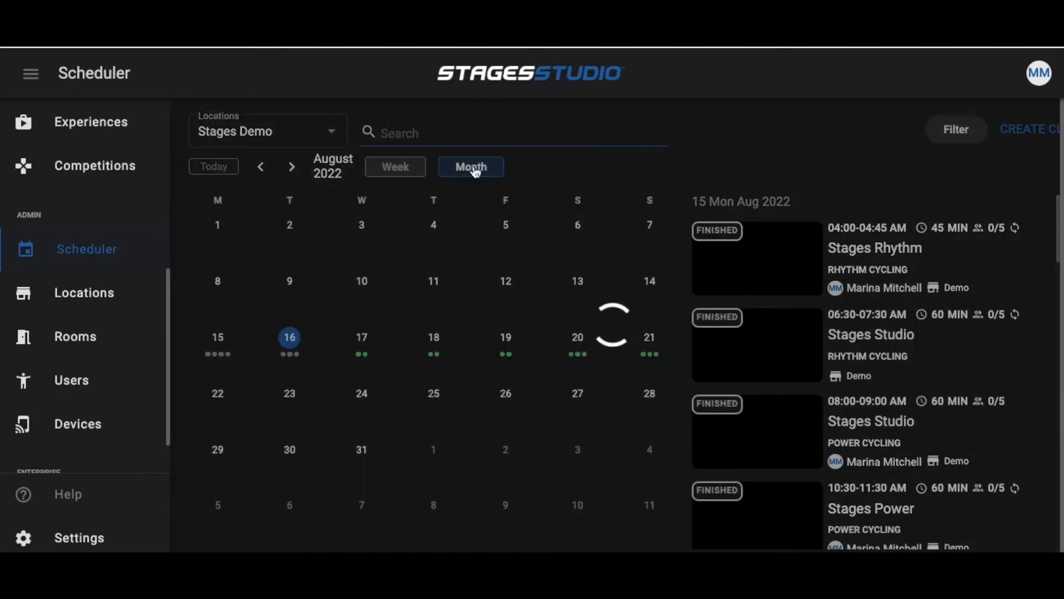
left_click(402, 168)
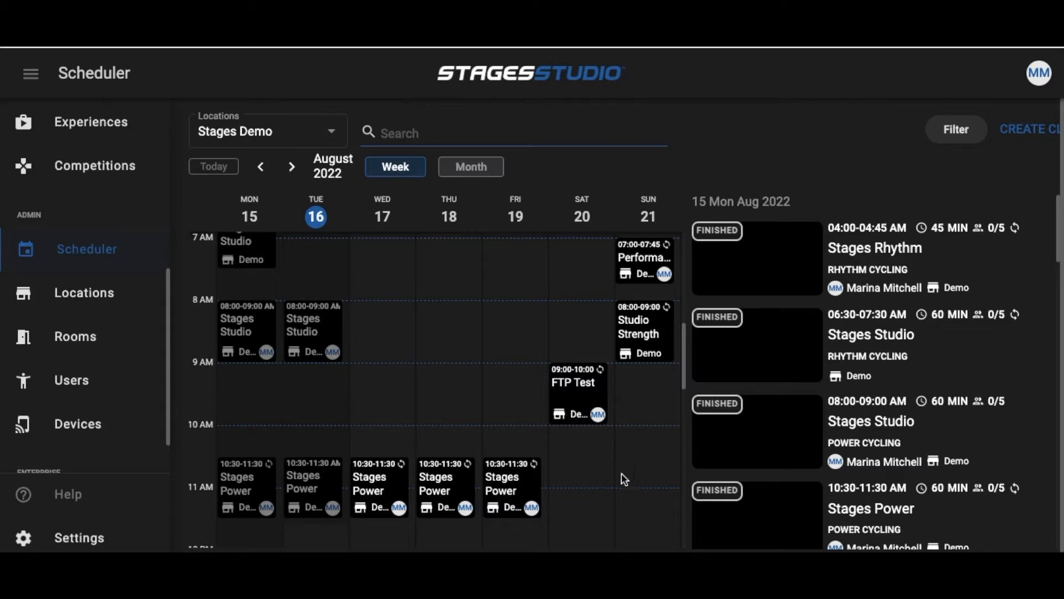
scroll(871, 422, "down", 10)
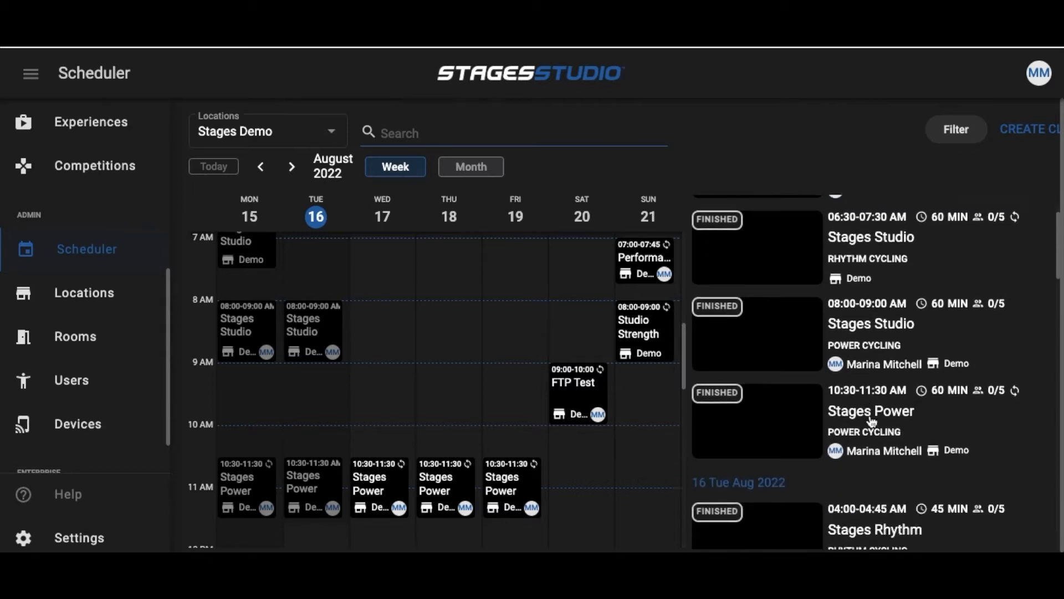
scroll(872, 422, "down", 8)
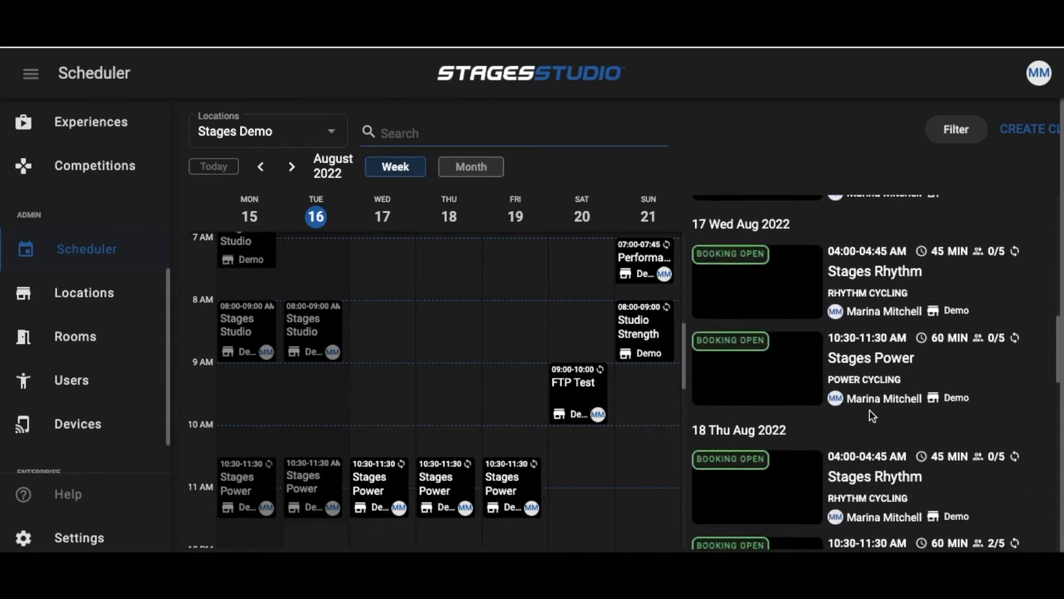
scroll(871, 416, "down", 4)
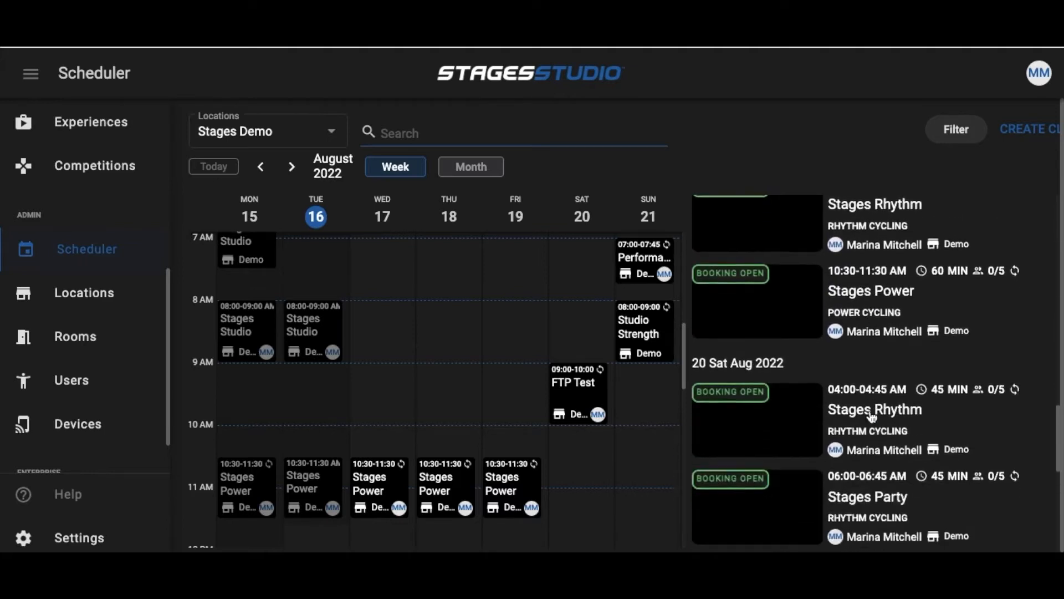
scroll(871, 417, "up", 10)
scroll(872, 417, "up", 1)
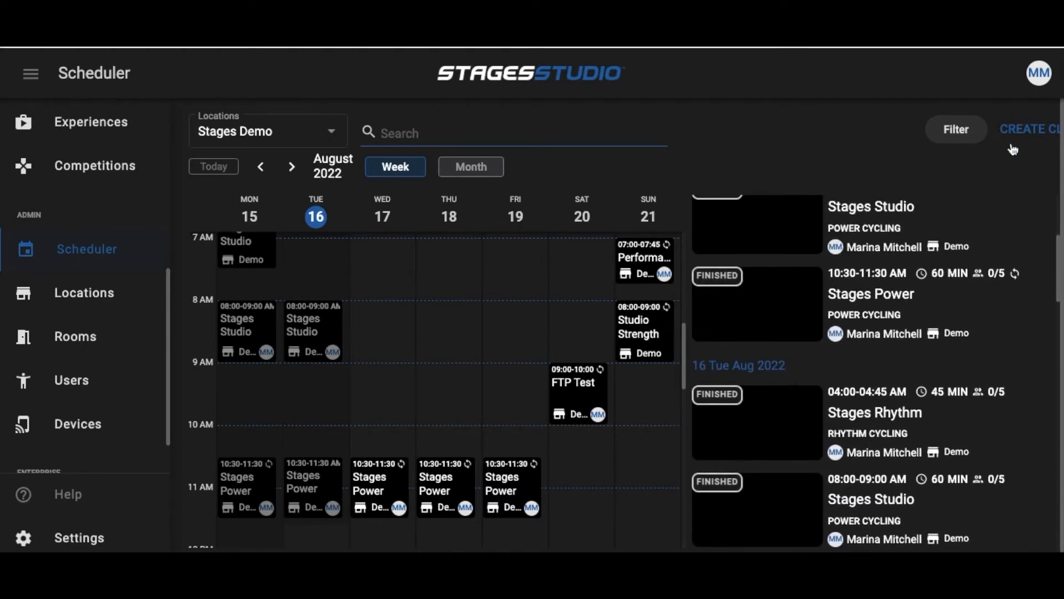
- Start a new class named Stages Studio with the description "Best Class Ever!"
left_click(1032, 133)
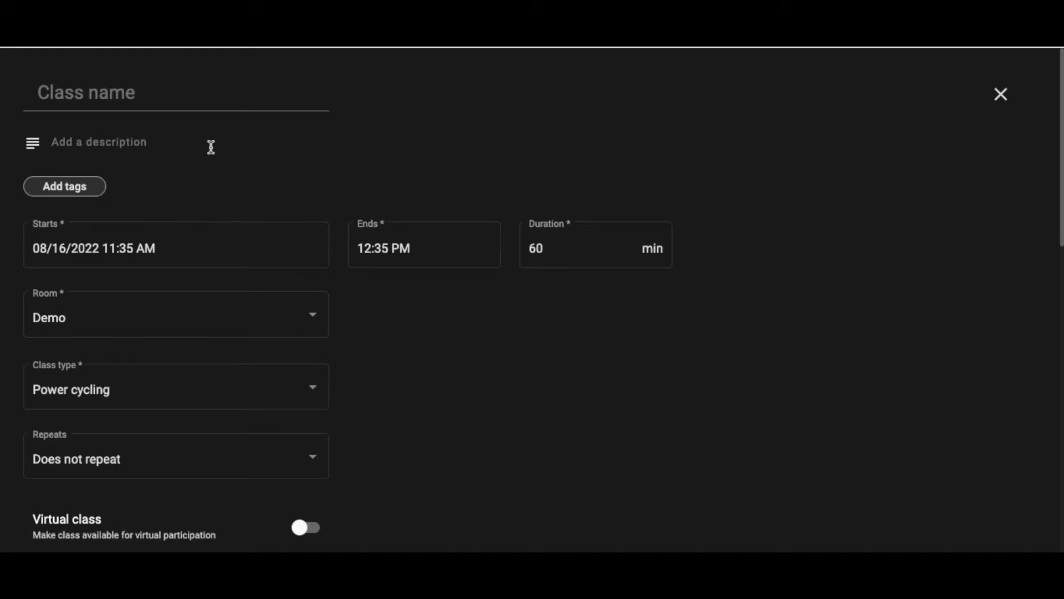
left_click(89, 93)
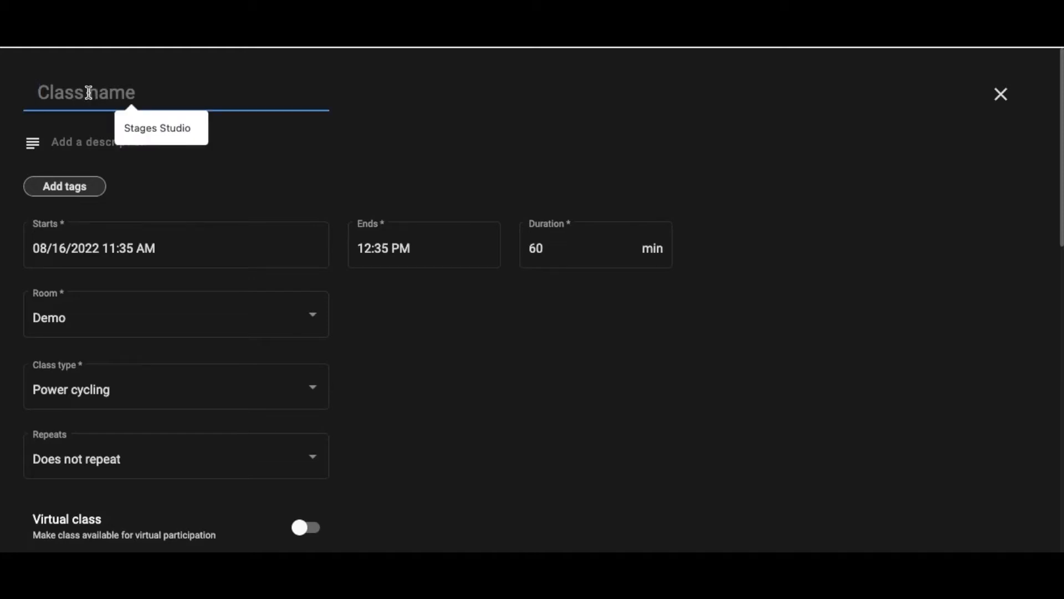
type("Stages Stud")
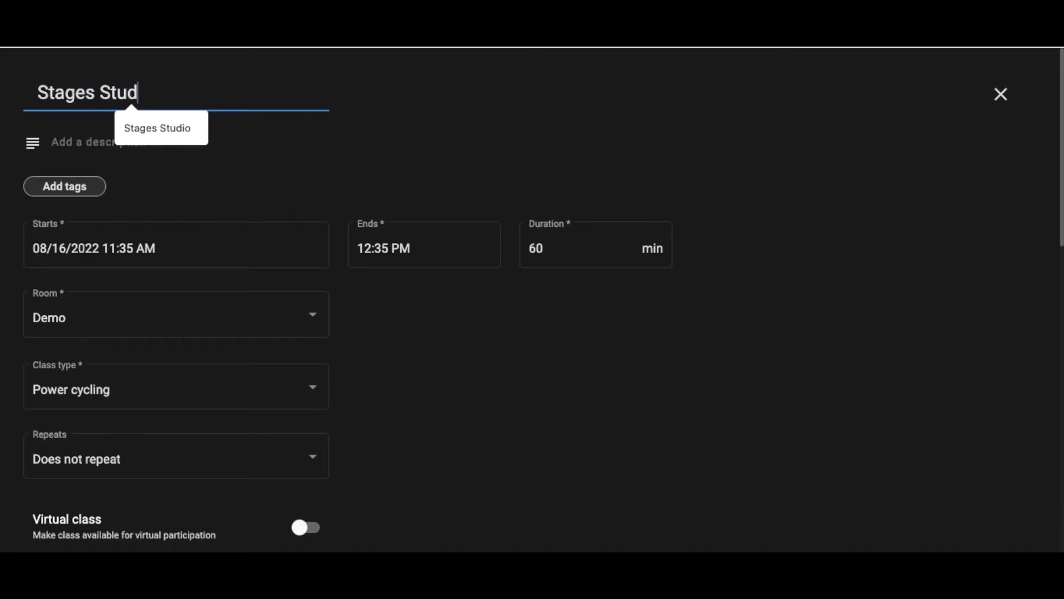
type("io")
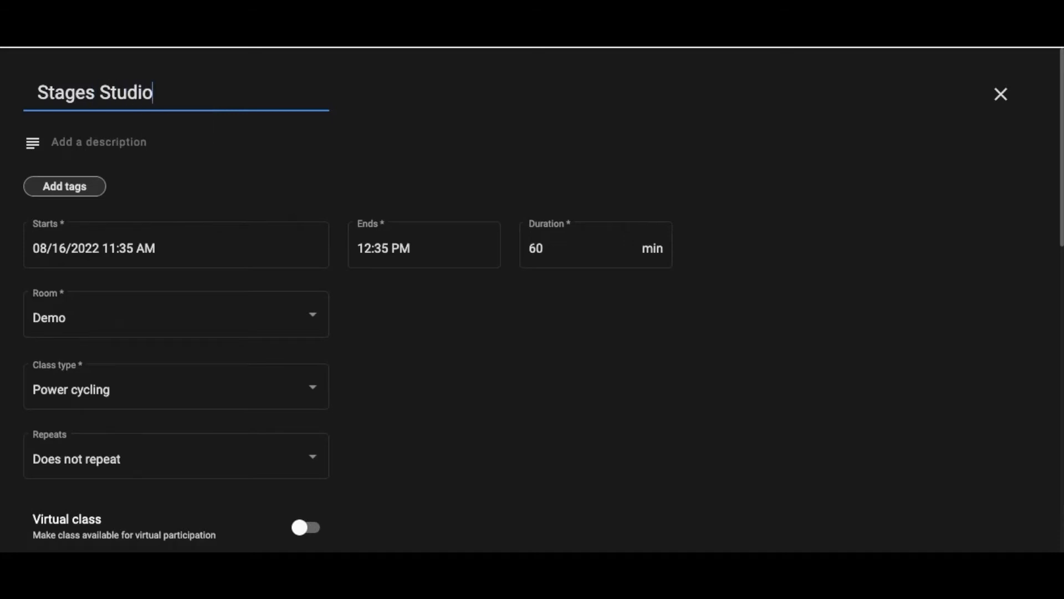
left_click(65, 142)
type("Best Class Ever!")
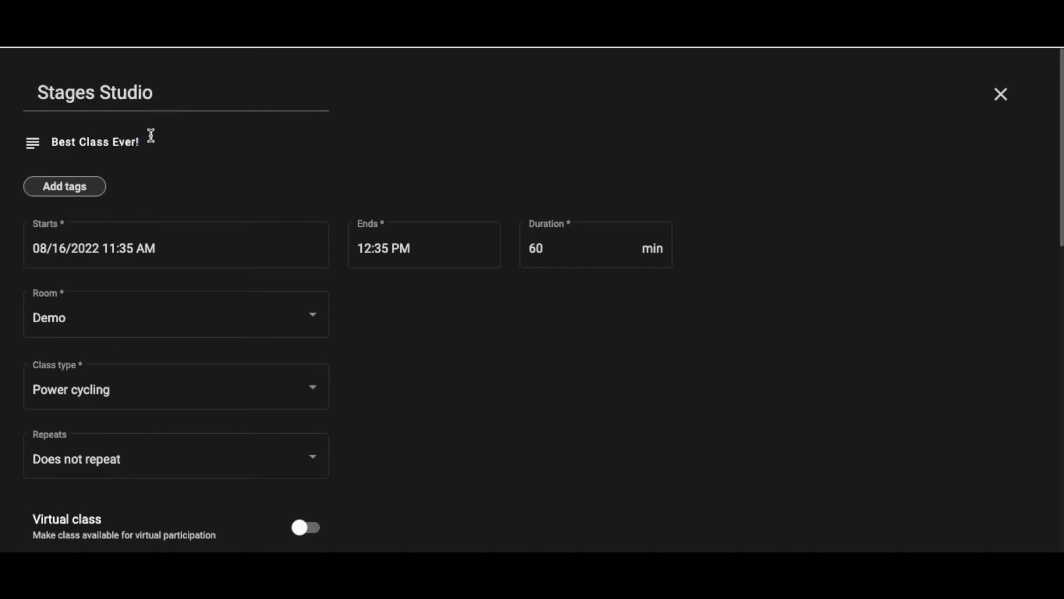
- Examine the tags available for the class, from activity type to music, and close the selection without applying any
left_click(70, 189)
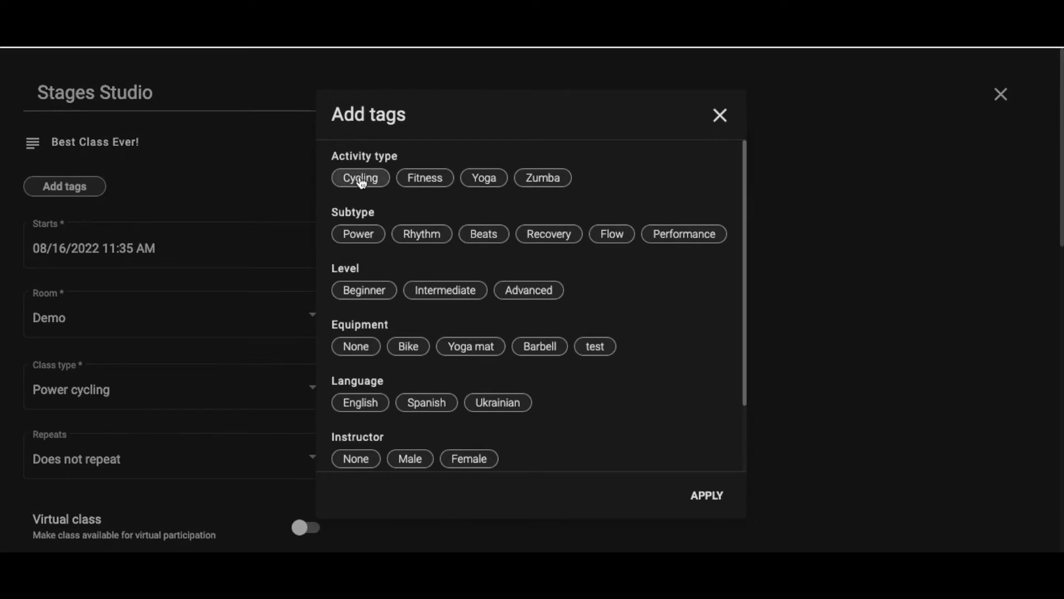
scroll(359, 175, "down", 1)
scroll(359, 176, "down", 1)
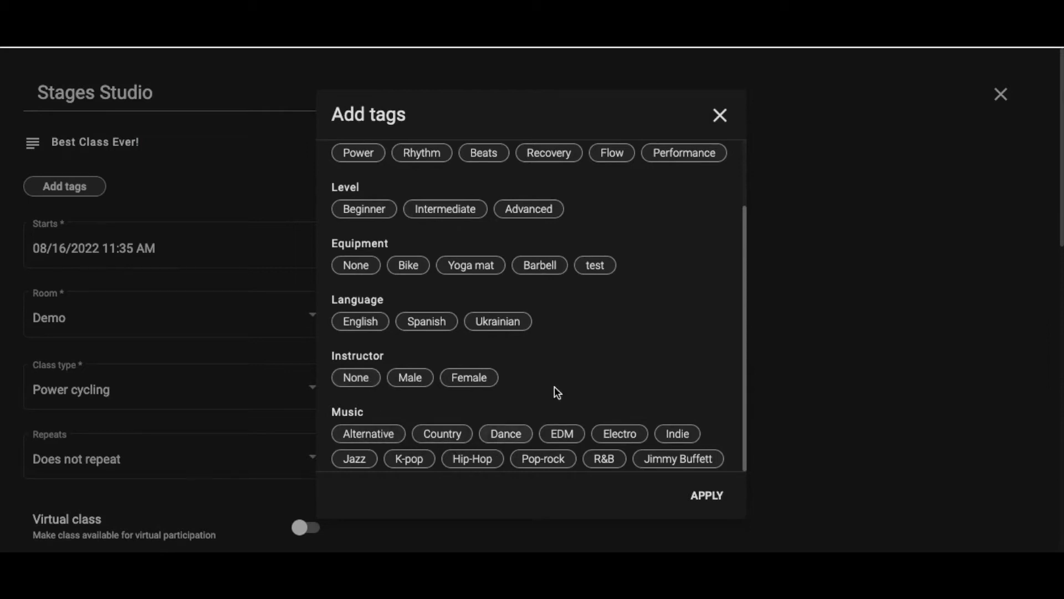
left_click(721, 116)
- Set the class start to Thursday, August 18, 2022 at 09:00 AM
left_click(256, 235)
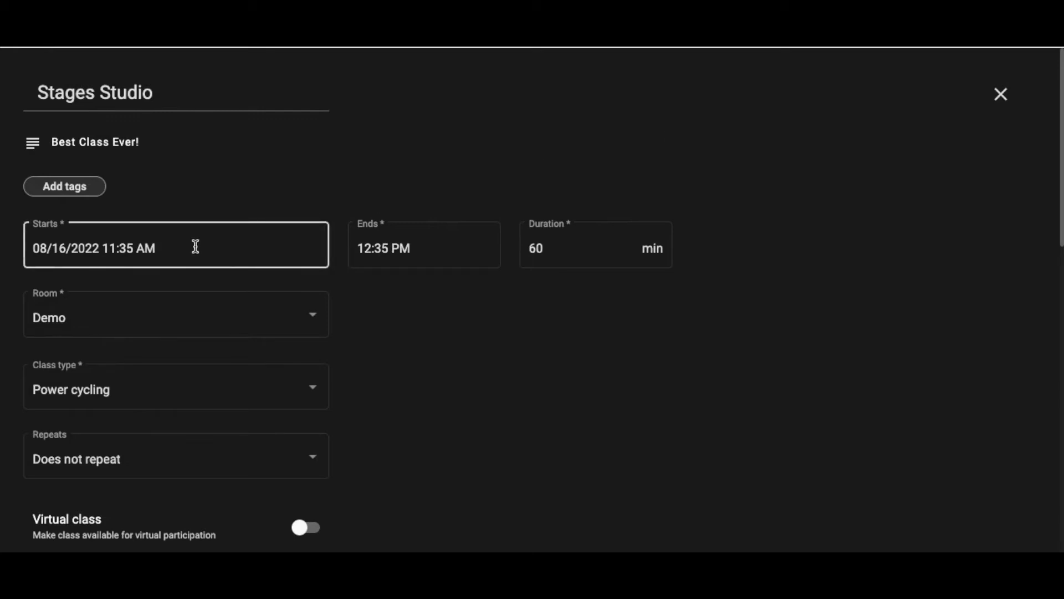
left_click(407, 249)
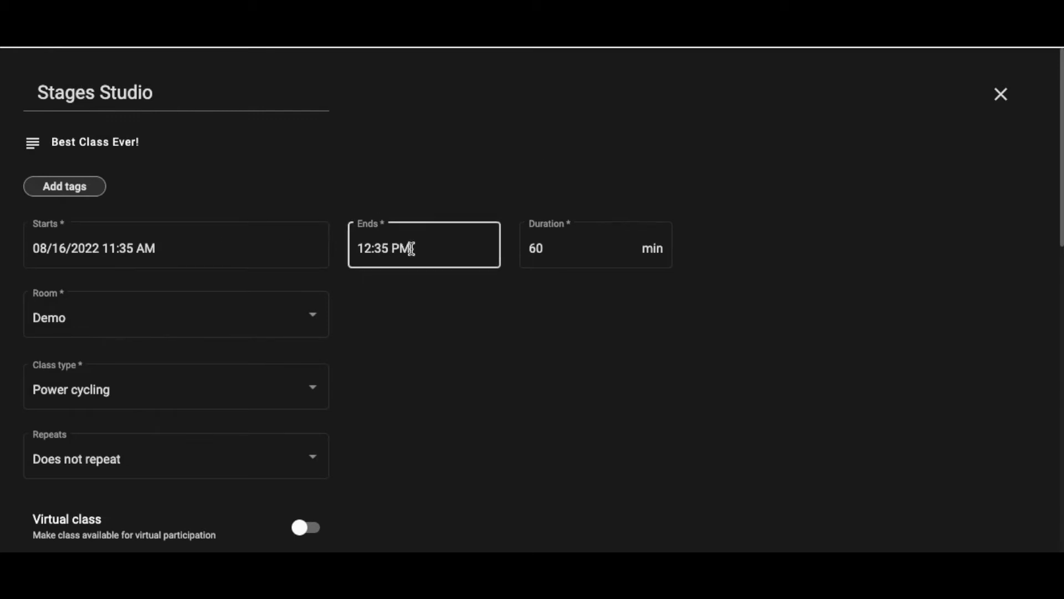
left_click(554, 246)
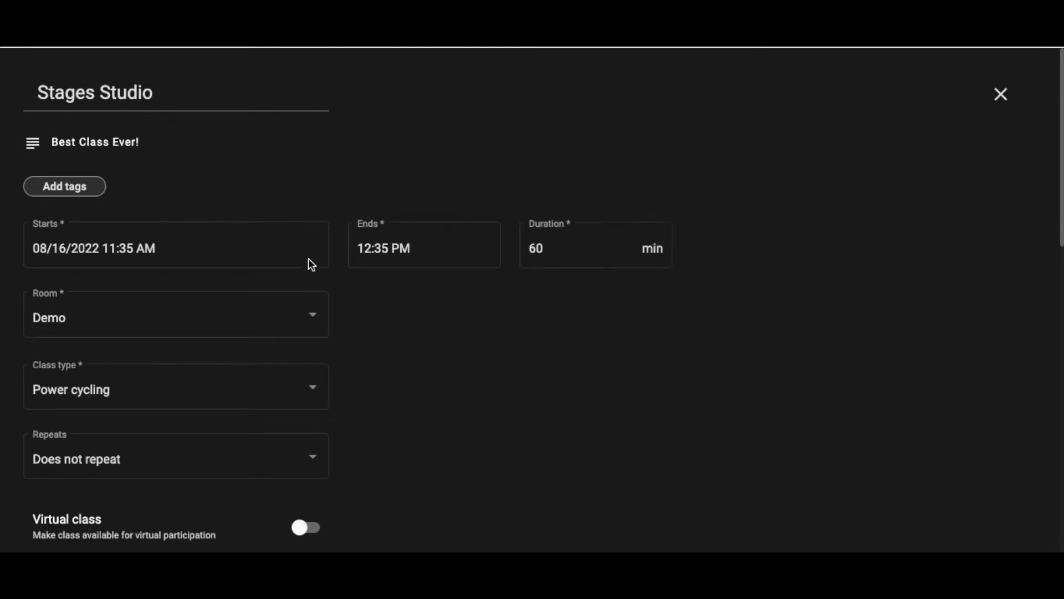
left_click(202, 248)
scroll(456, 286, "down", 2)
scroll(533, 292, "up", 2)
scroll(591, 293, "up", 5)
scroll(590, 293, "up", 3)
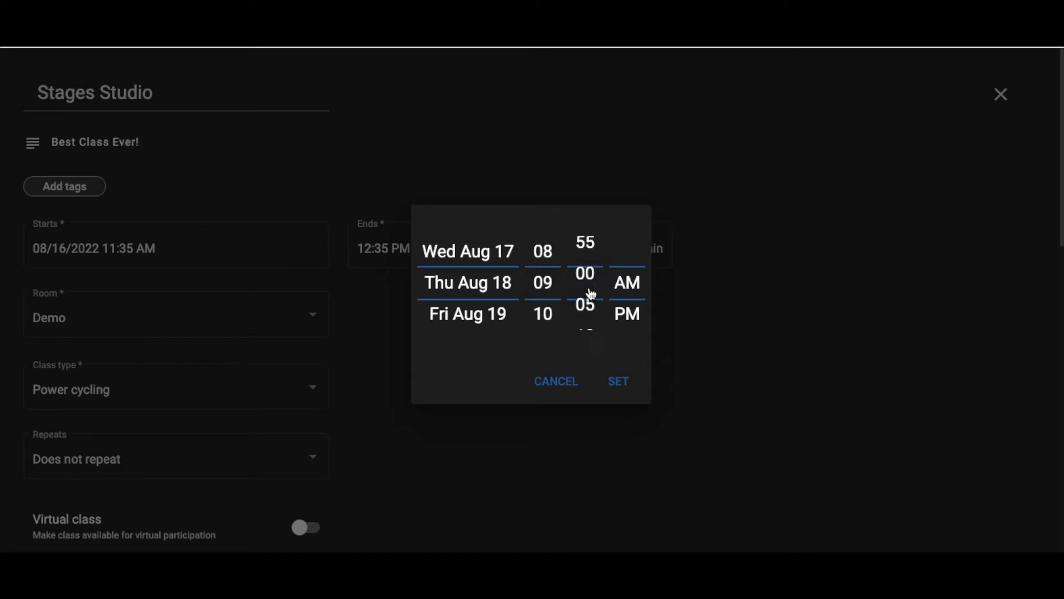
scroll(591, 293, "down", 2)
scroll(590, 292, "up", 1)
left_click(615, 377)
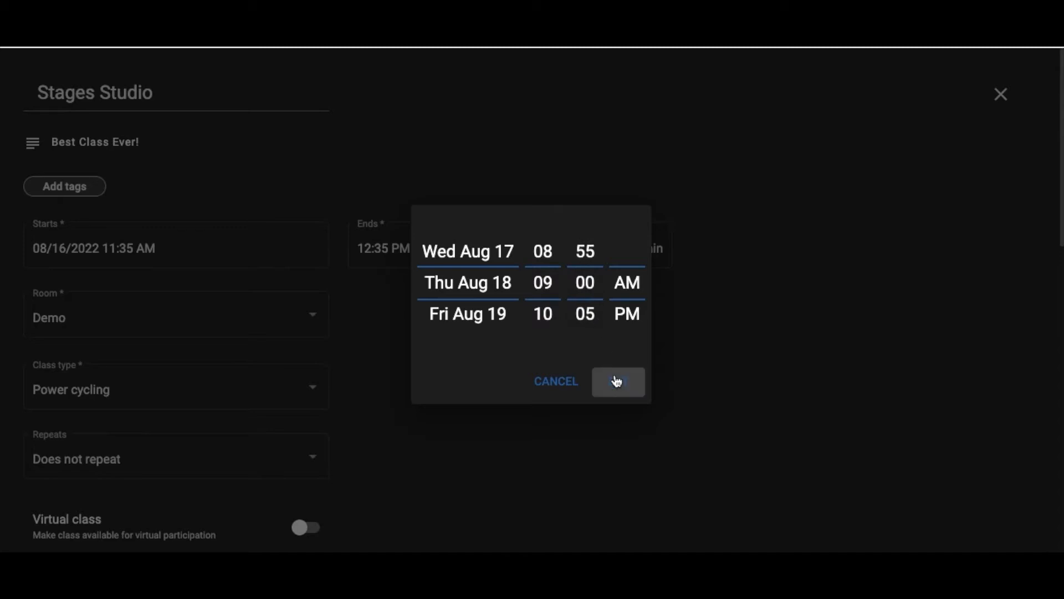
- Set the class duration to 55 minutes and select Demo as the room
left_click(555, 249)
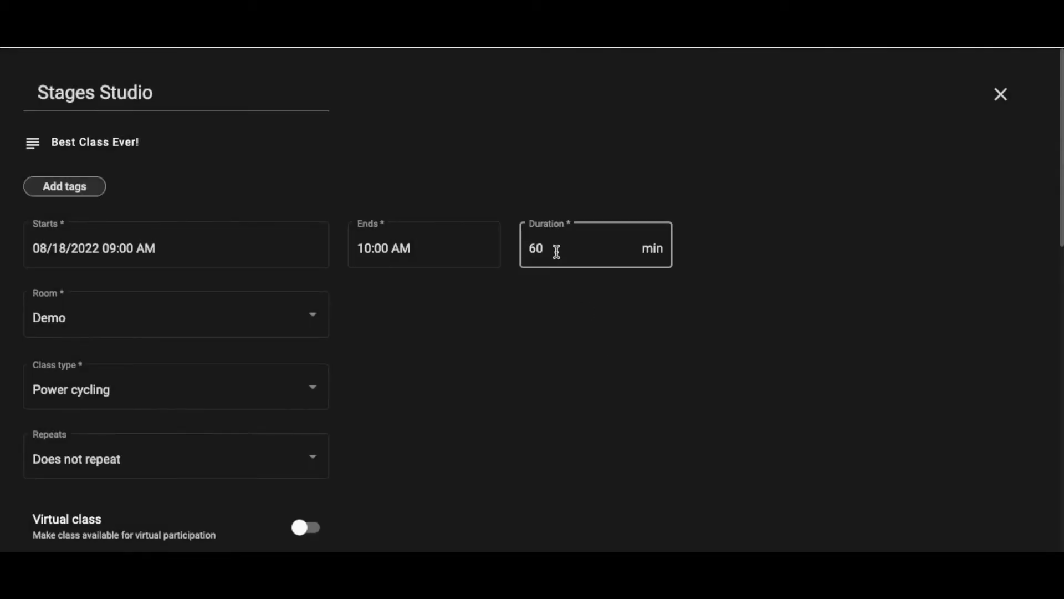
left_click(555, 249)
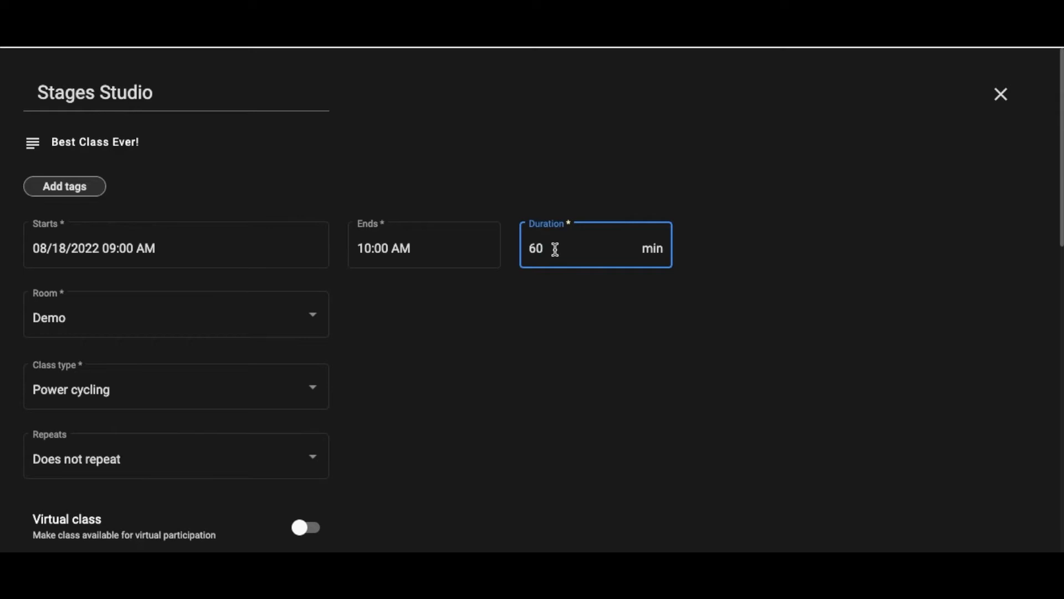
key("BackSpace")
key("BackSpace")
type("55")
left_click(347, 309)
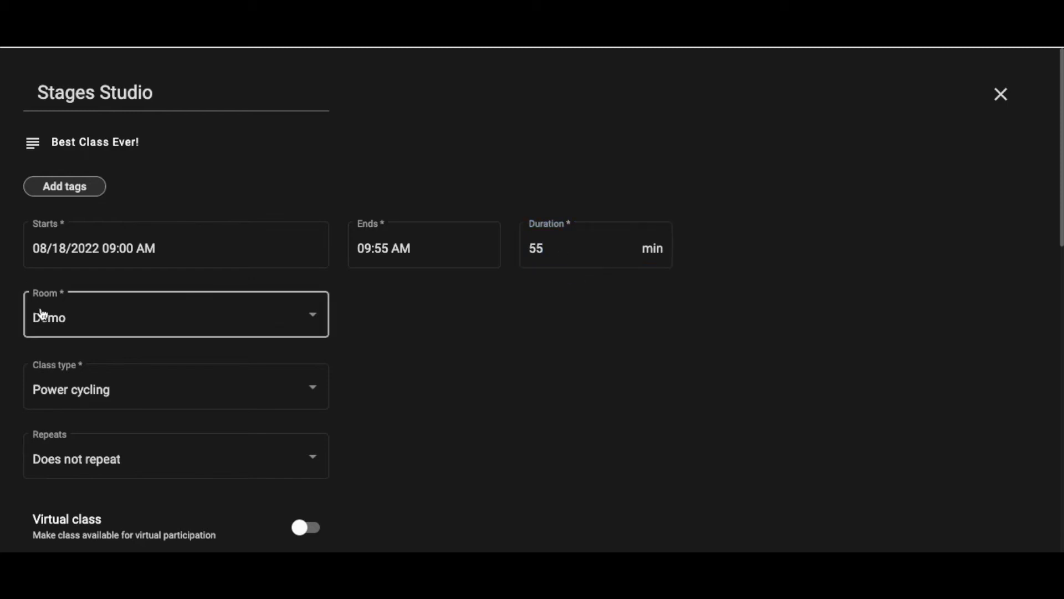
left_click(72, 321)
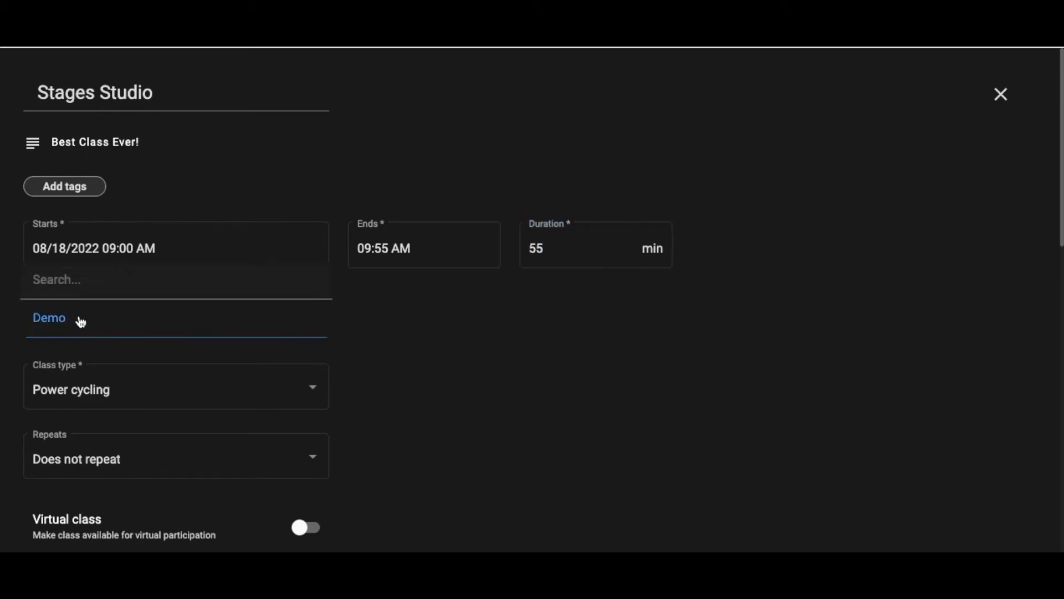
left_click(79, 323)
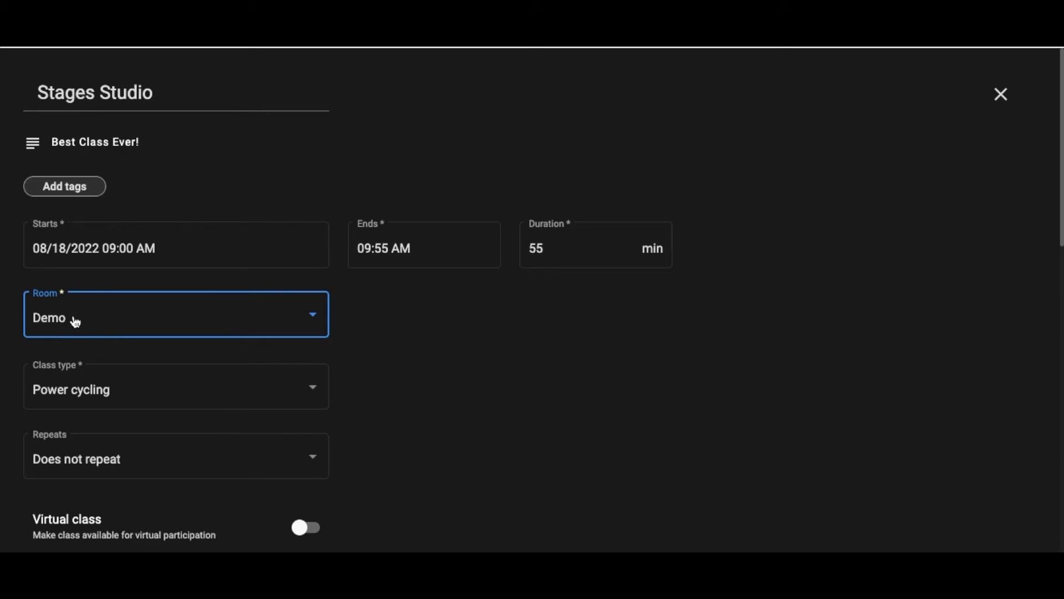
- Try Rhythm cycling as the class type and switch back to Power cycling
scroll(76, 321, "down", 3)
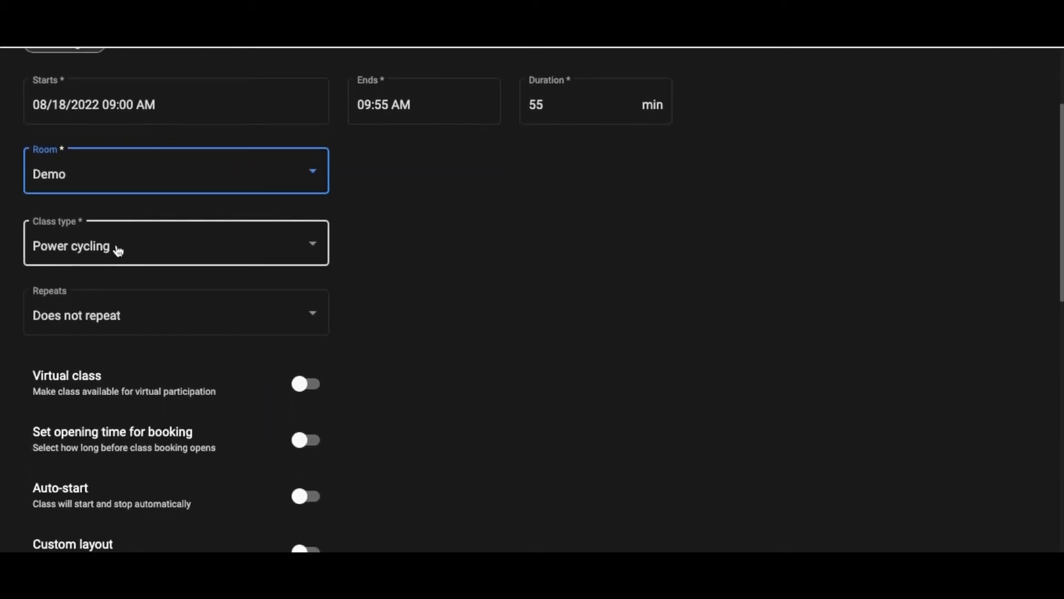
left_click(118, 250)
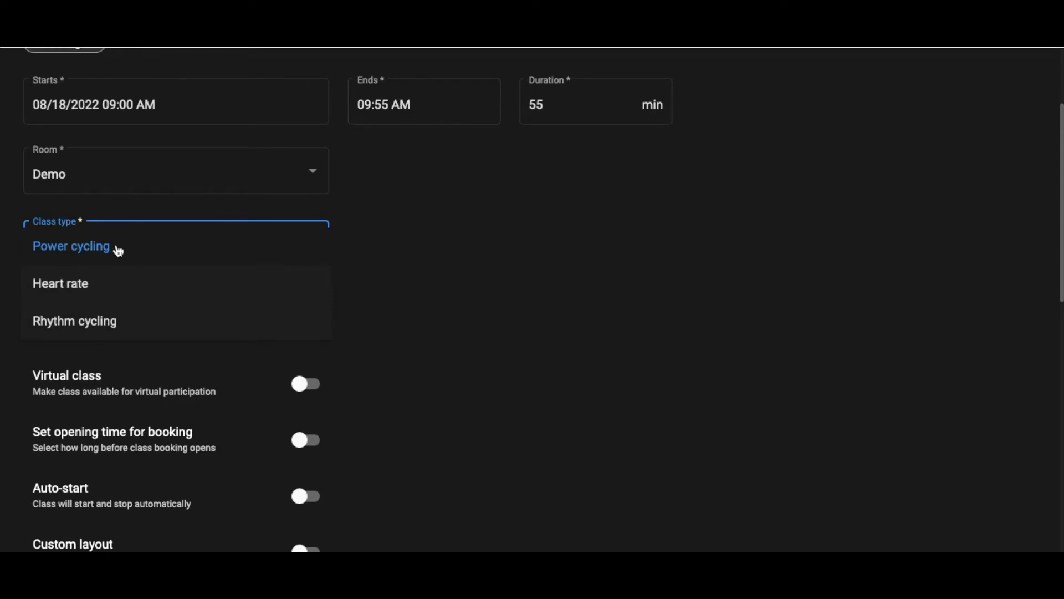
left_click(105, 322)
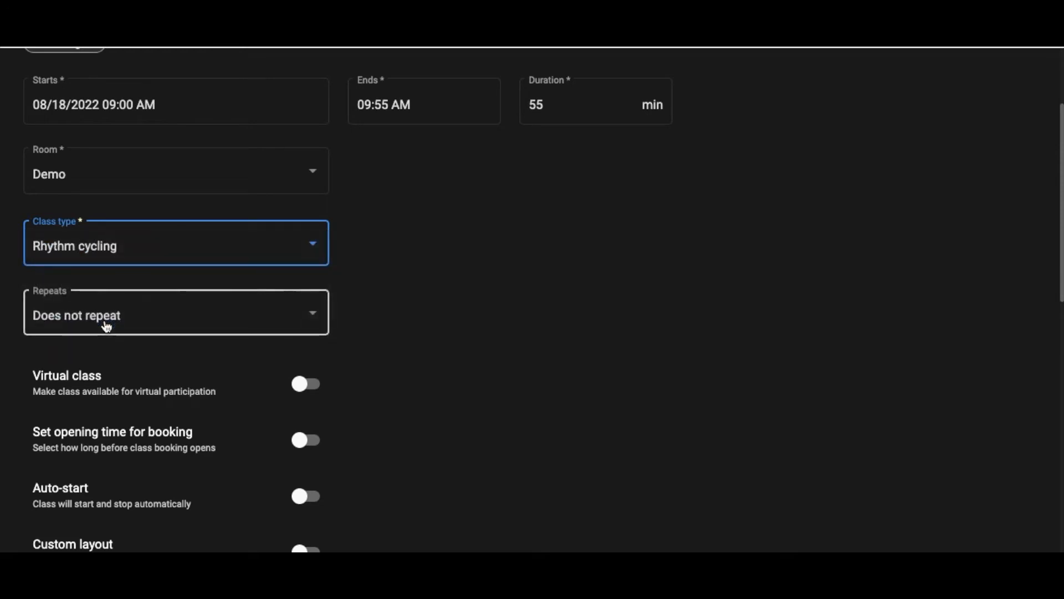
left_click(132, 251)
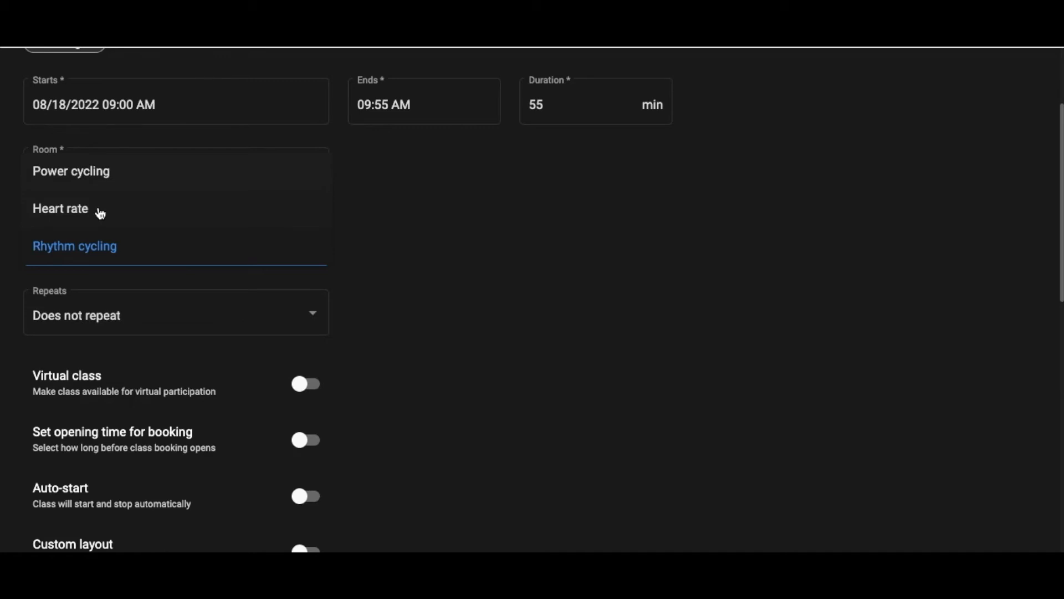
left_click(93, 175)
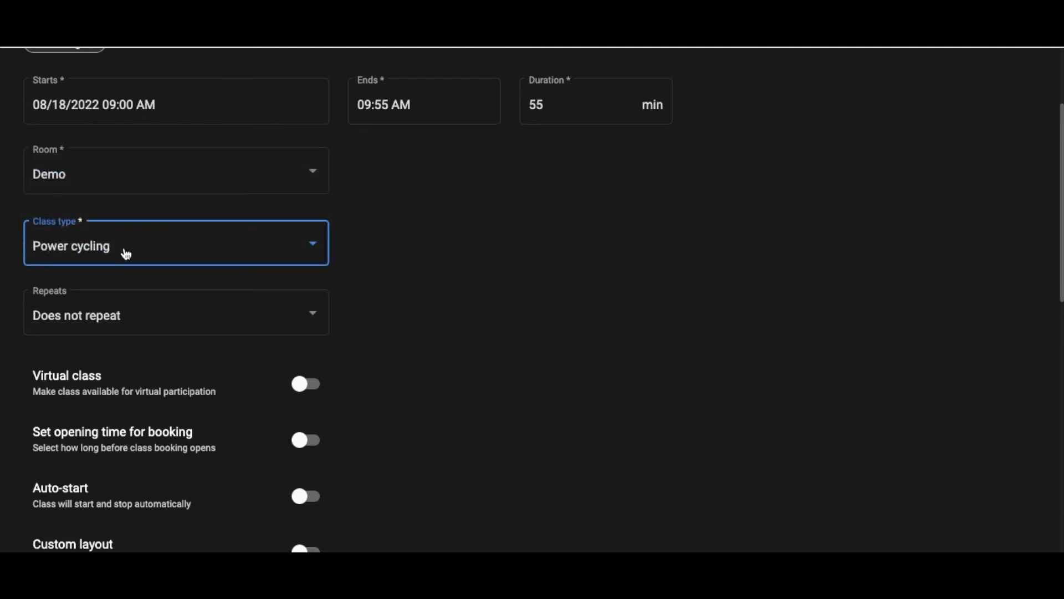
- Set the class to repeat weekly
left_click(134, 321)
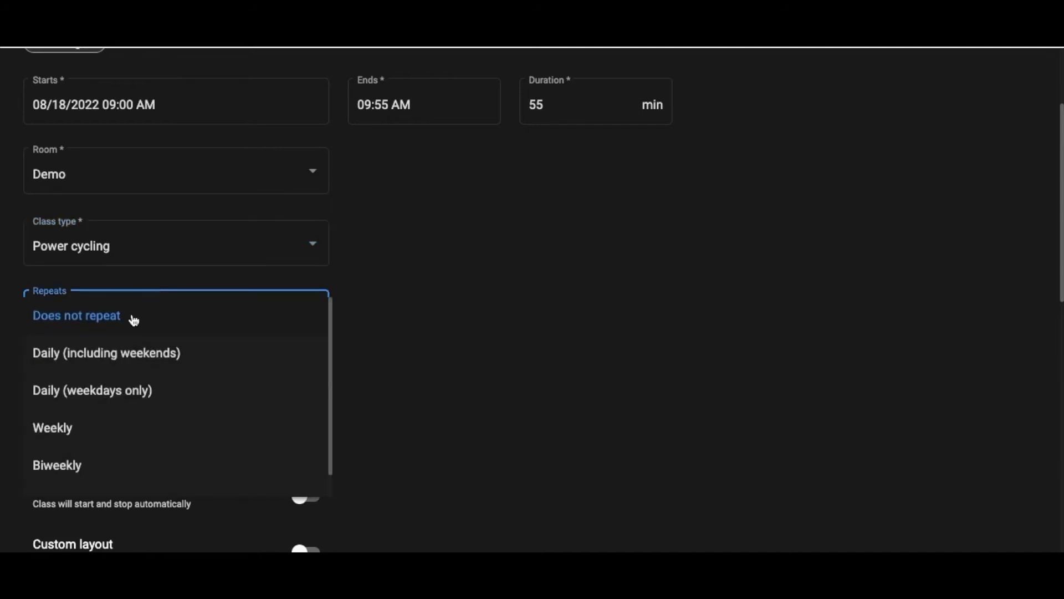
left_click(58, 432)
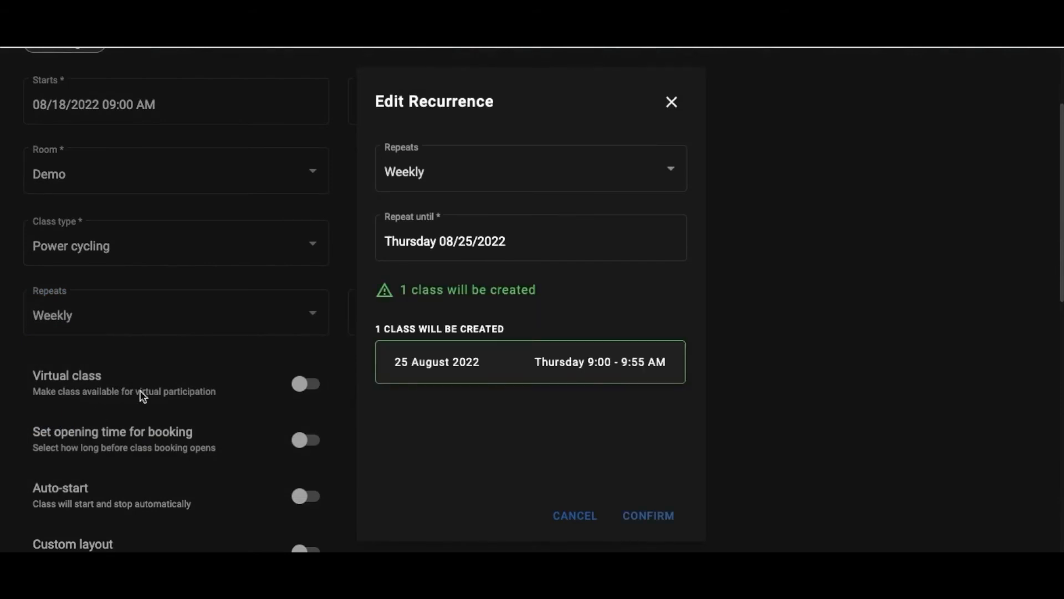
left_click(498, 244)
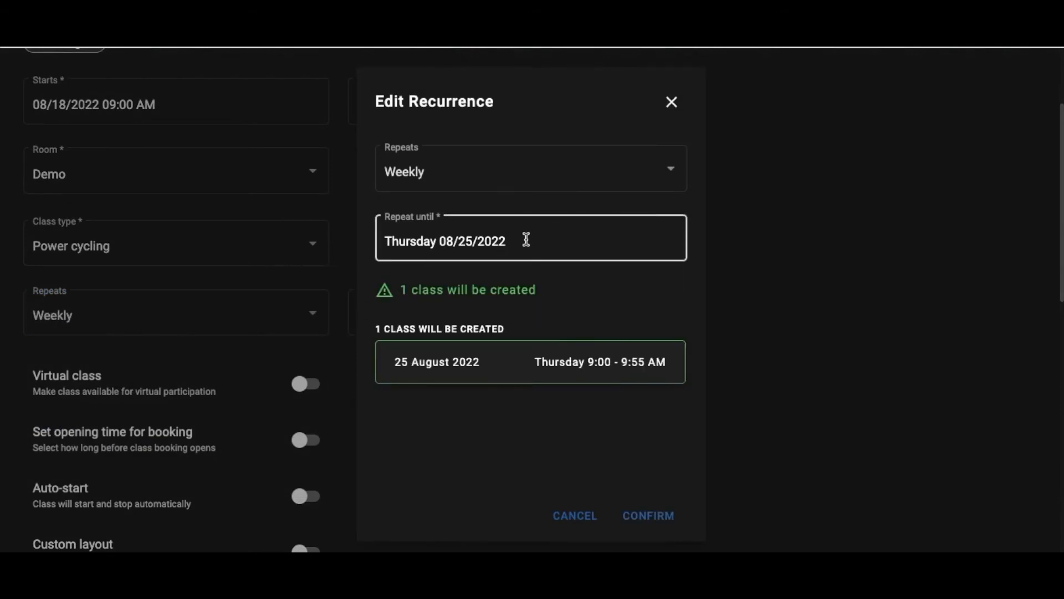
left_click(440, 174)
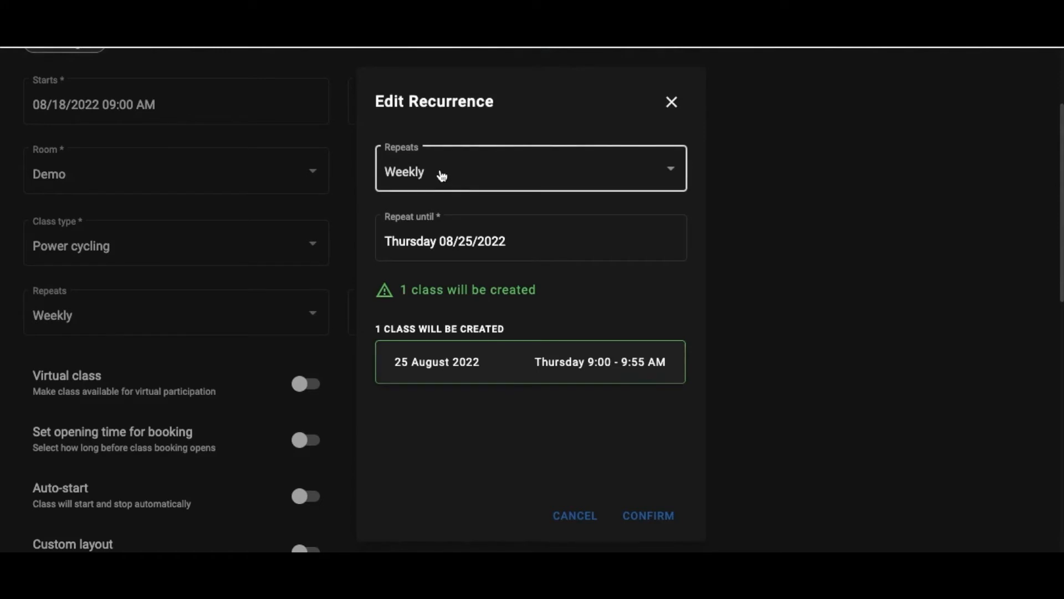
- Set the weekly recurrence to repeat until Monday, December 26, 2022, and confirm it
left_click(514, 240)
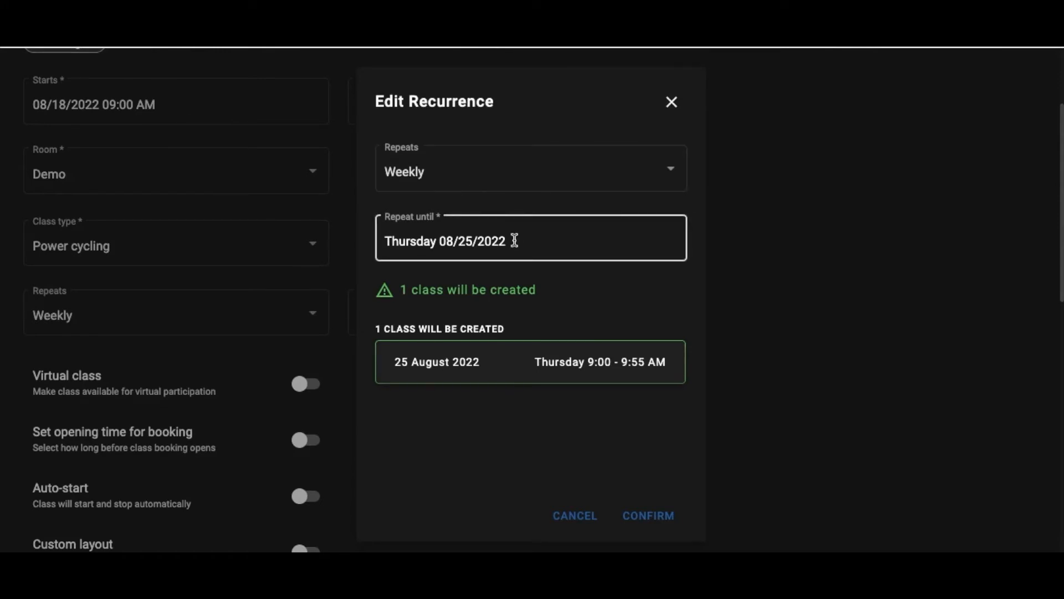
left_click(515, 241)
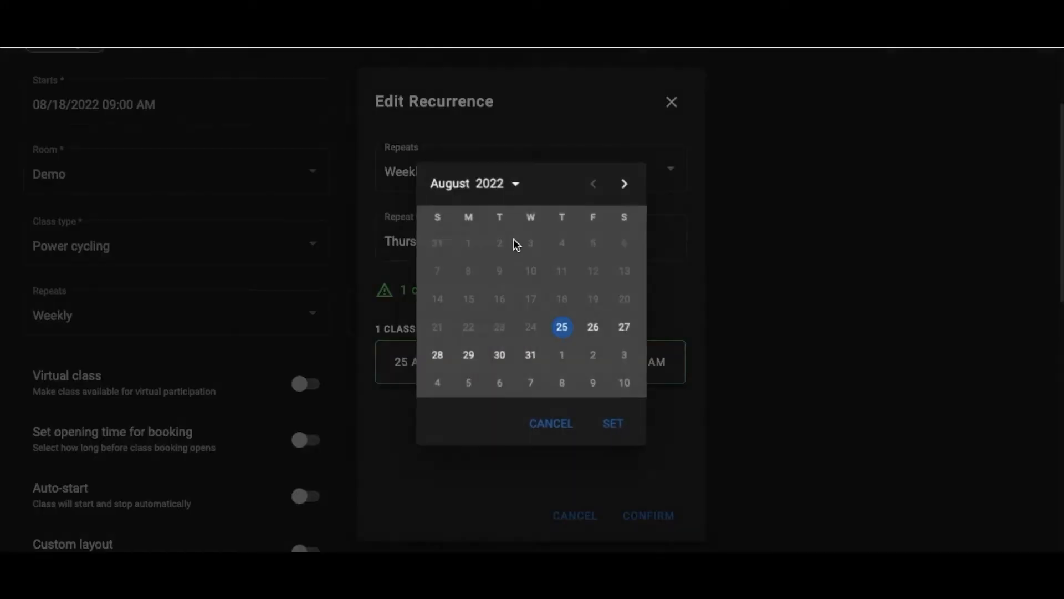
left_click(624, 184)
left_click(624, 185)
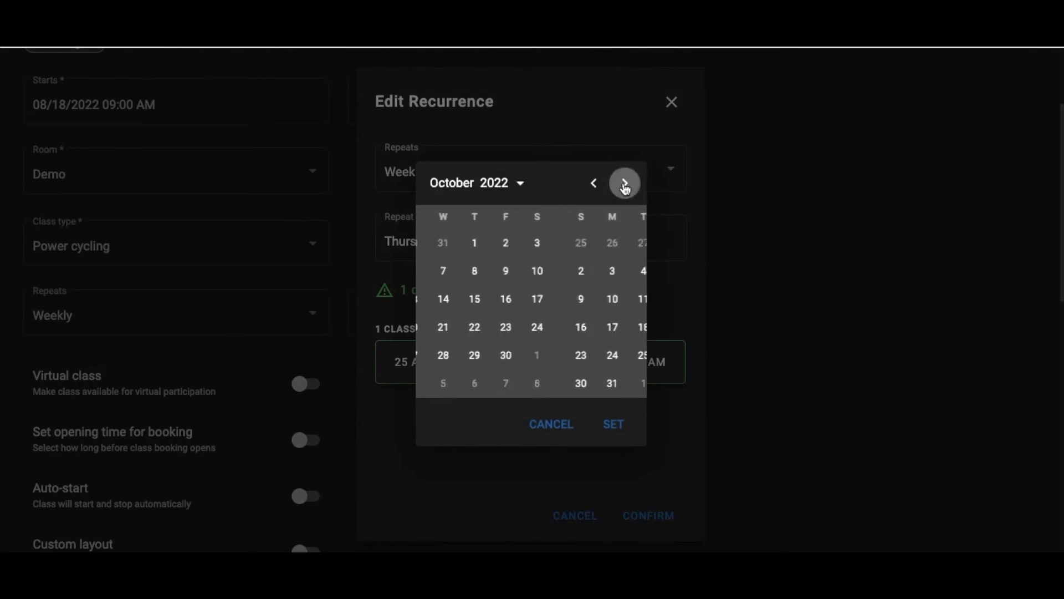
left_click(624, 185)
left_click(625, 185)
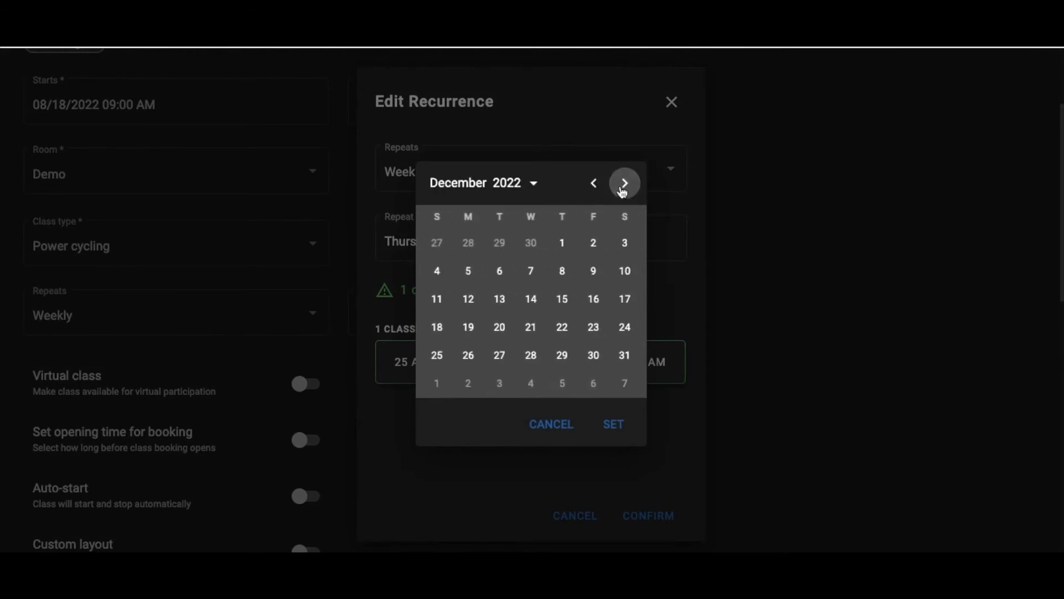
left_click(468, 354)
left_click(613, 424)
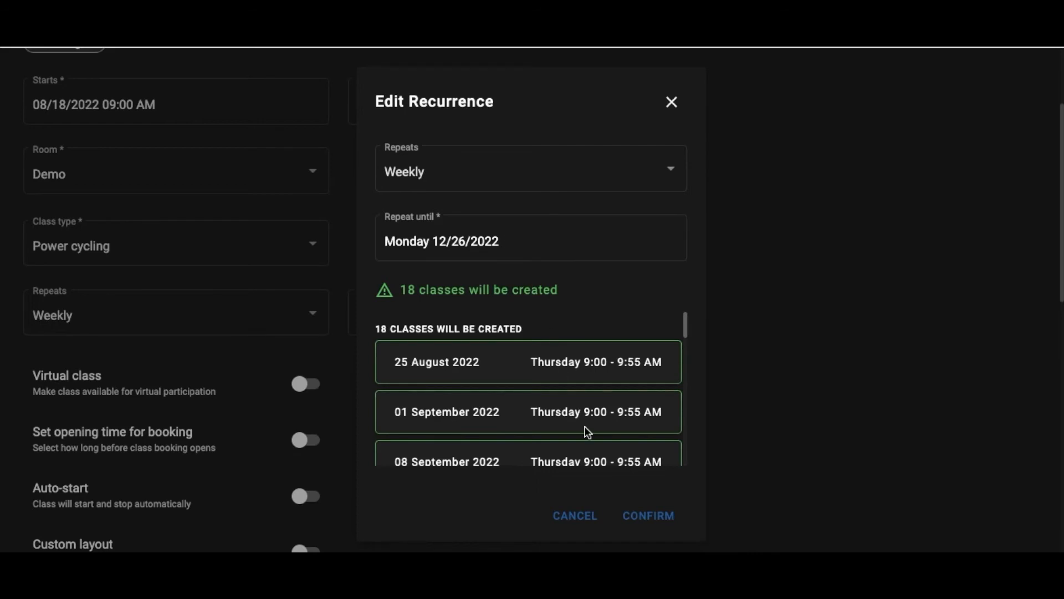
left_click(635, 513)
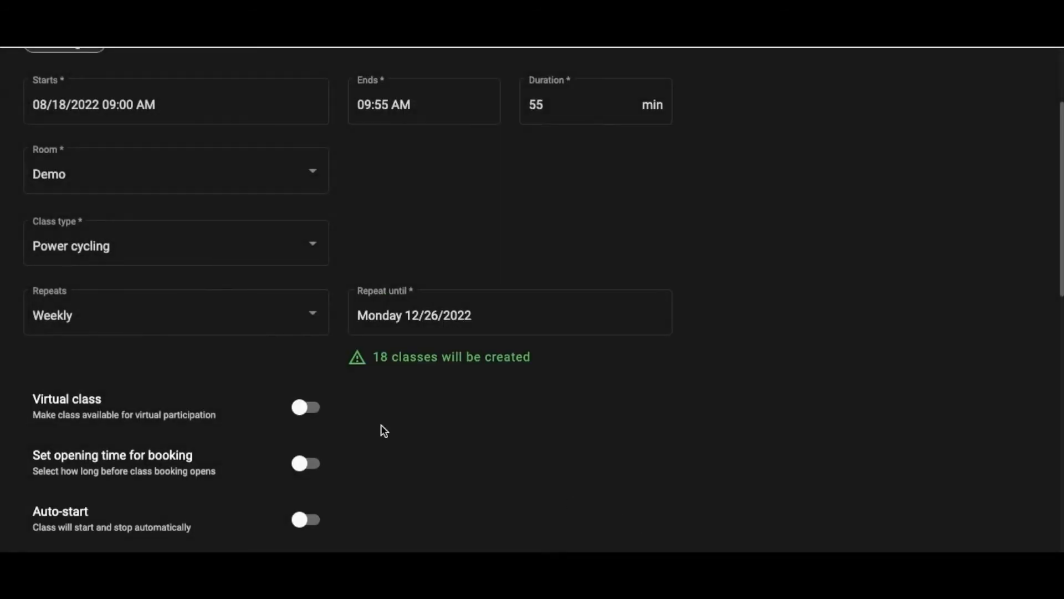
- Enable an opening time for booking and set it to 3 days, 0 hours and 0 minutes before the class
scroll(246, 407, "down", 5)
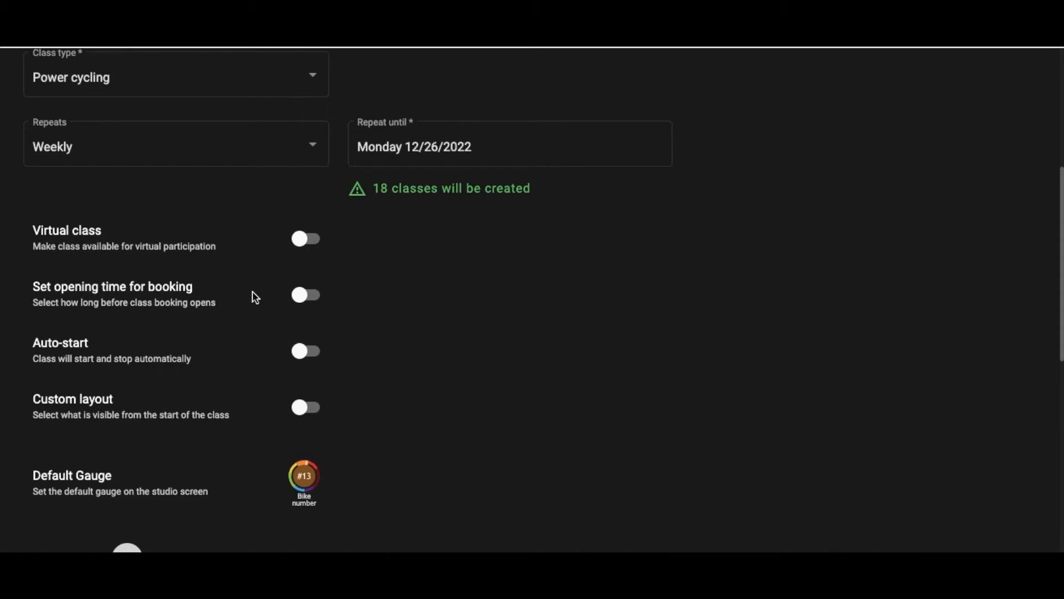
left_click(315, 300)
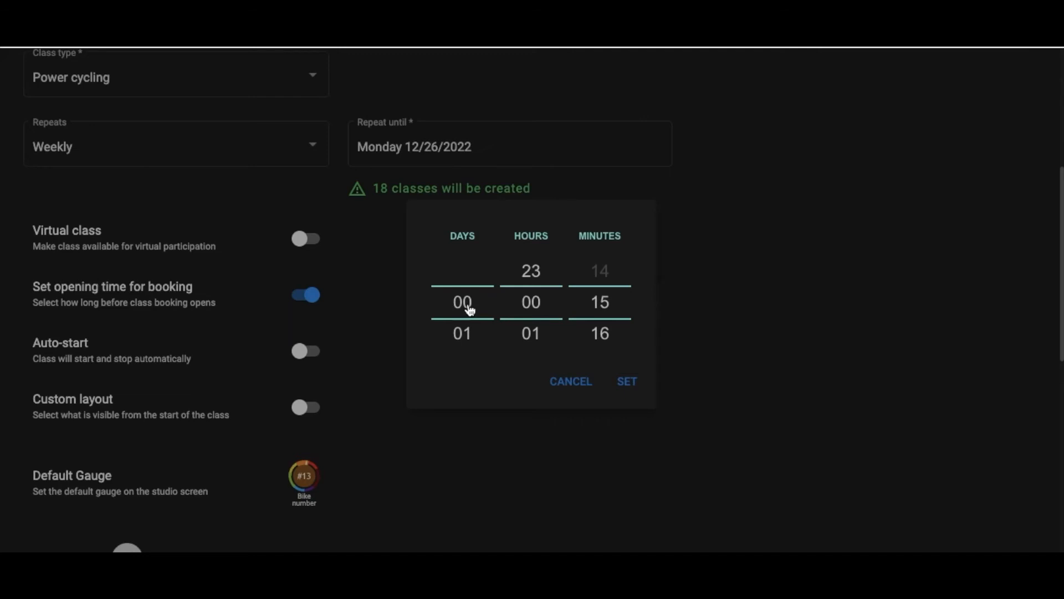
scroll(469, 309, "down", 3)
scroll(602, 308, "up", 4)
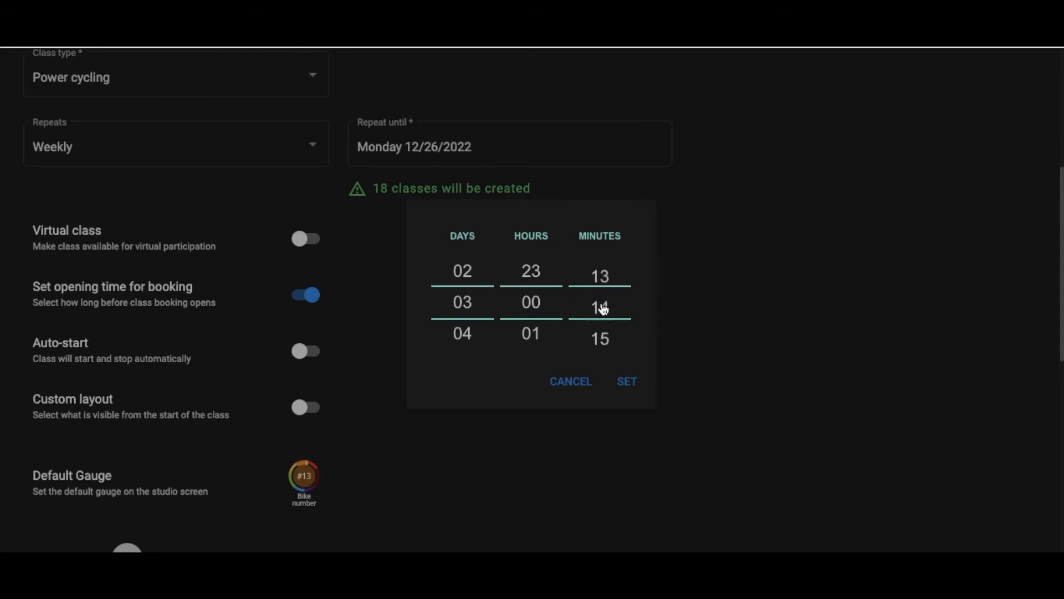
scroll(603, 309, "up", 8)
scroll(603, 309, "up", 3)
left_click(627, 383)
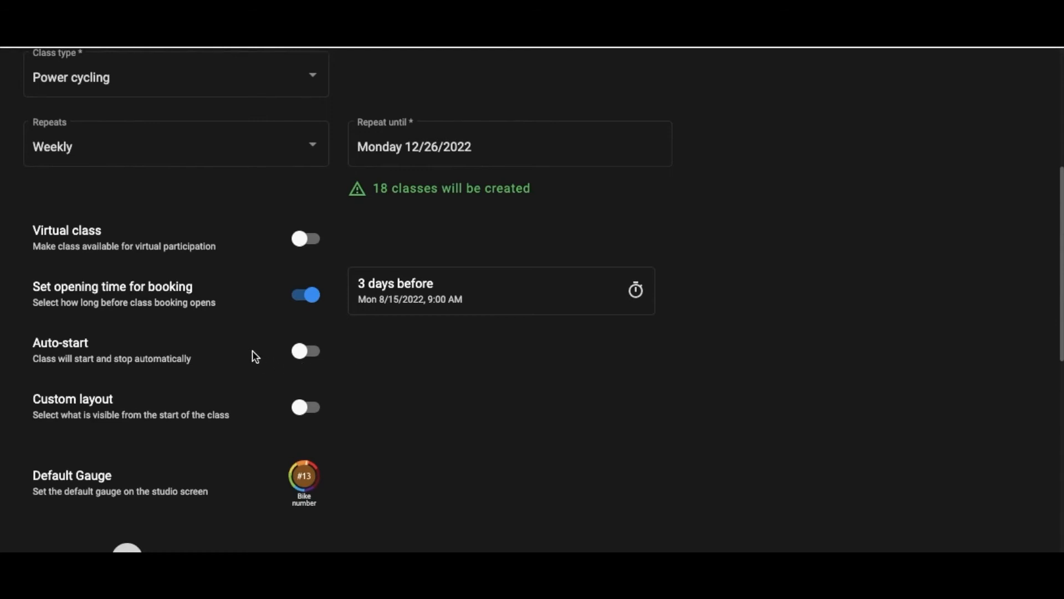
- Try the custom layout's visibility options for Plan, Timers and Gauges, and turn the custom layout back off
scroll(252, 351, "down", 3)
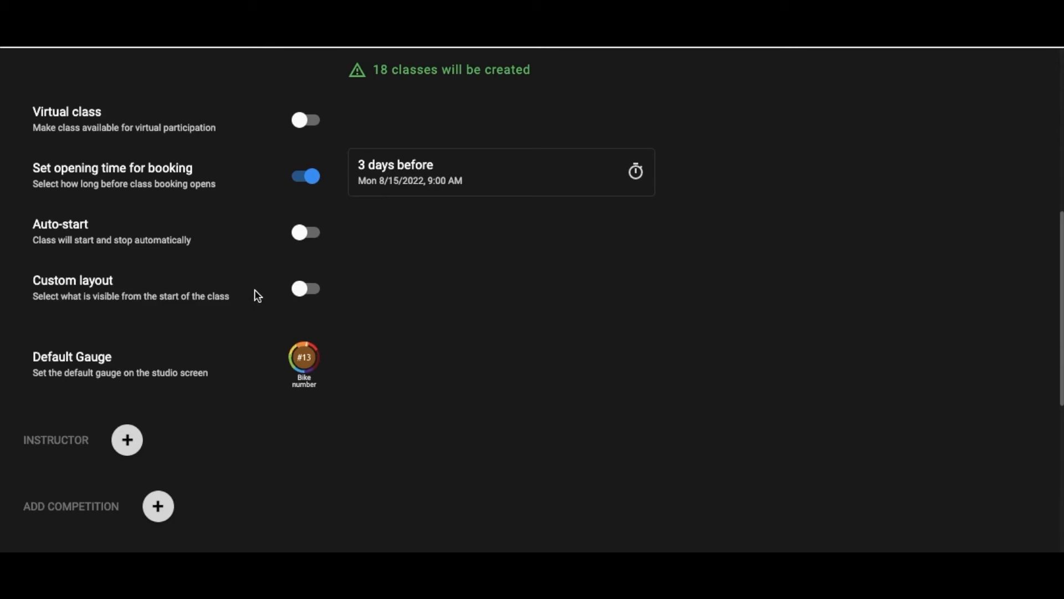
left_click(317, 296)
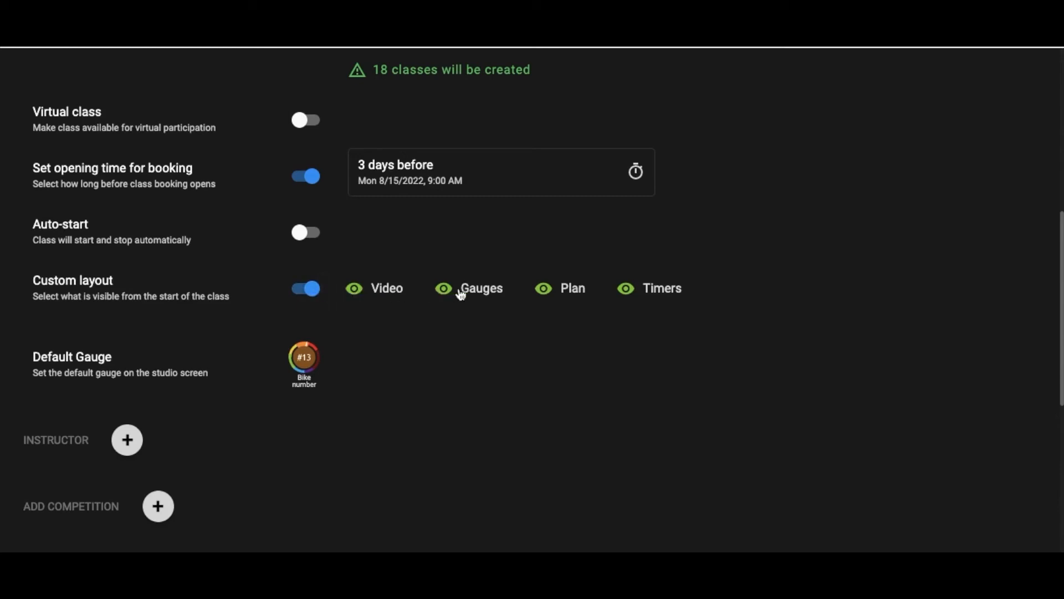
left_click(544, 292)
left_click(629, 293)
left_click(630, 293)
left_click(445, 290)
left_click(445, 289)
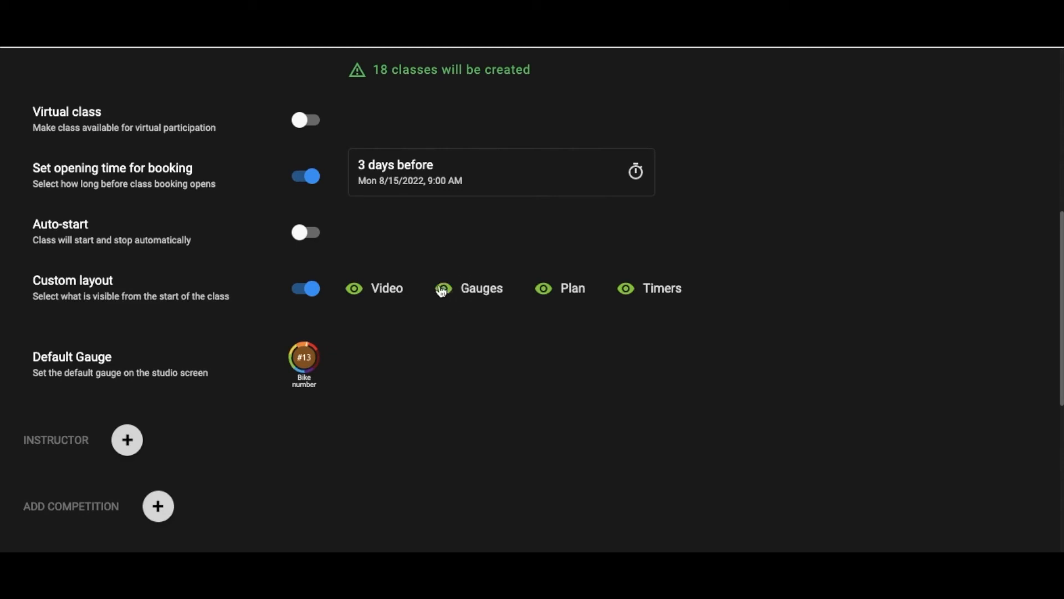
left_click(303, 290)
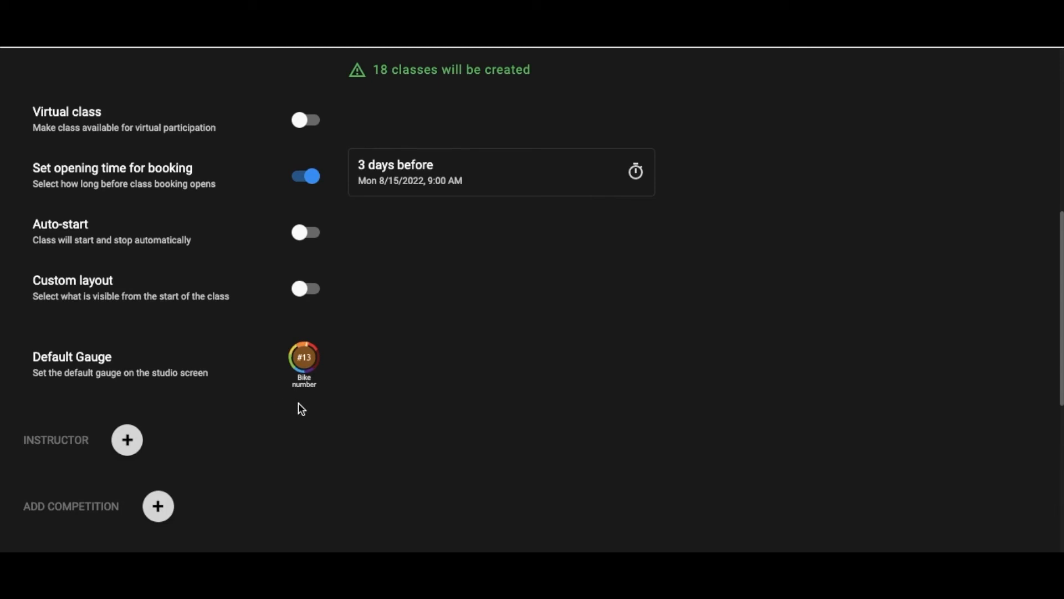
- Review the default gauge choices for the studio screen and close the selection, keeping Bike number
left_click(305, 360)
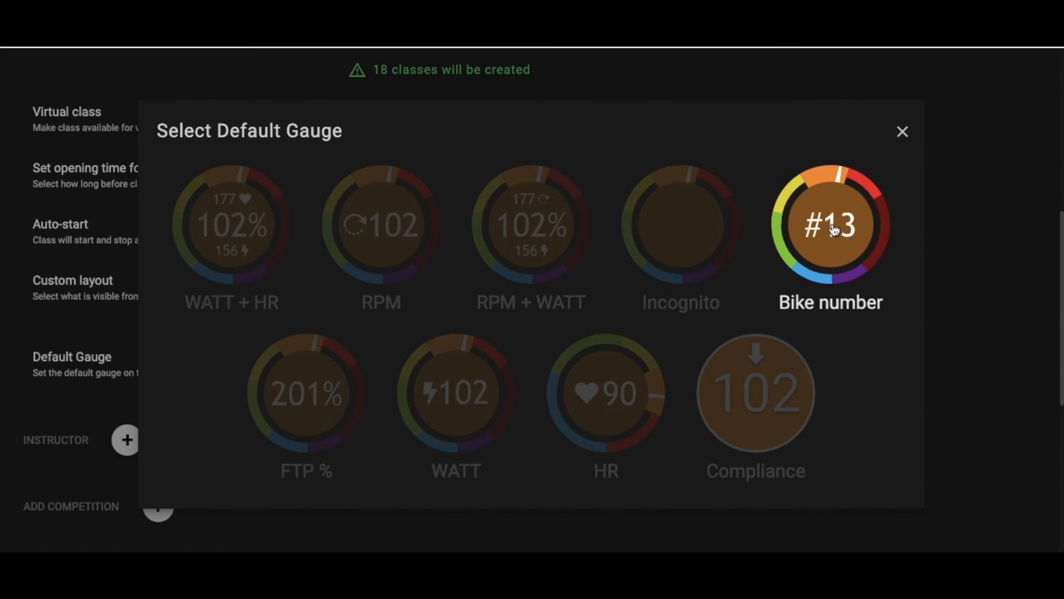
left_click(903, 131)
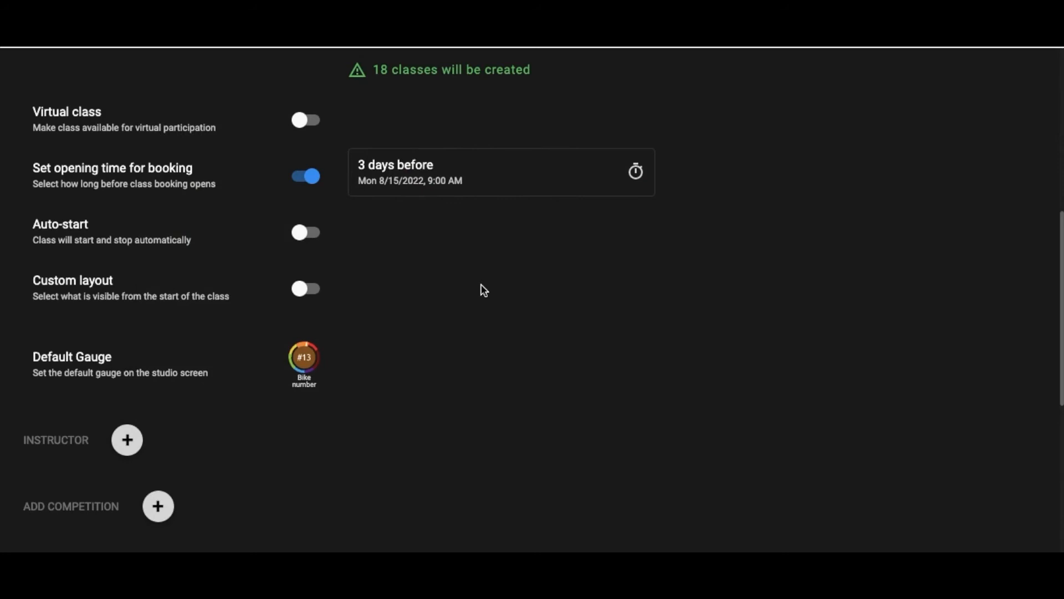
- Assign an instructor to the class by searching for the instructor's first name
scroll(214, 433, "down", 3)
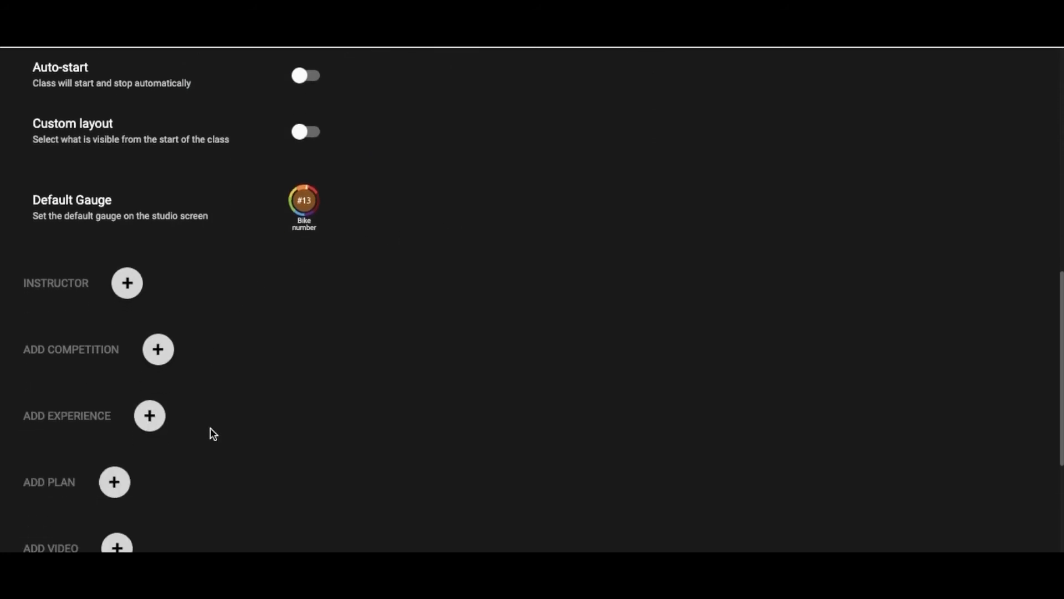
left_click(131, 290)
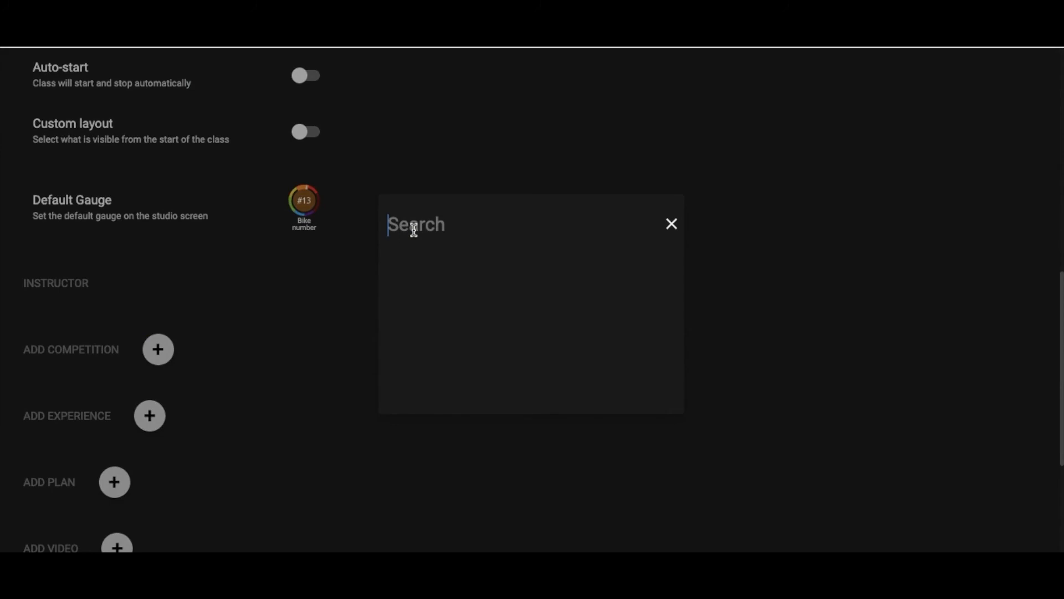
type("Marina")
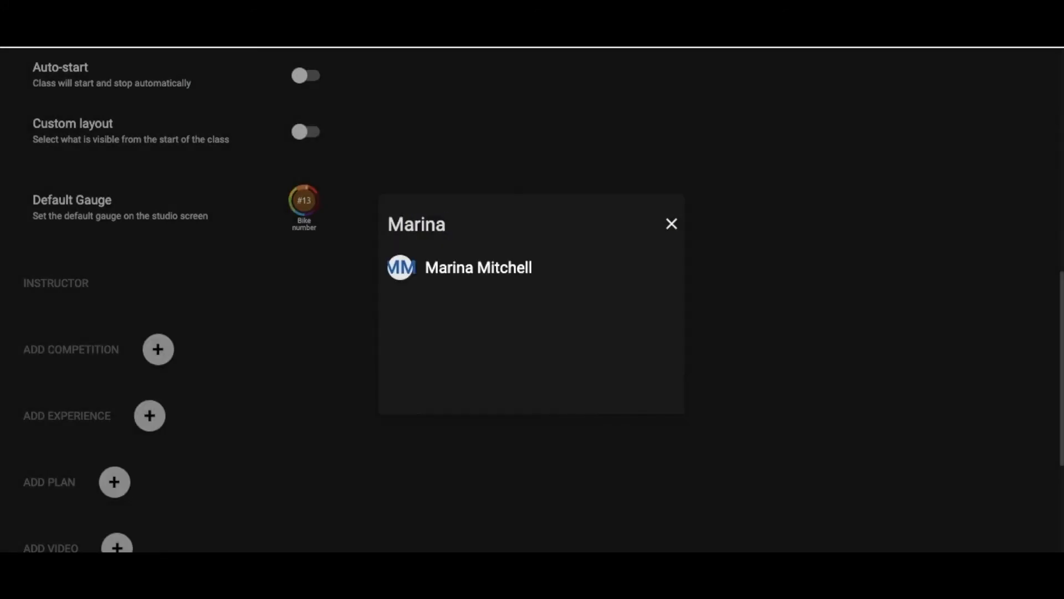
left_click(481, 270)
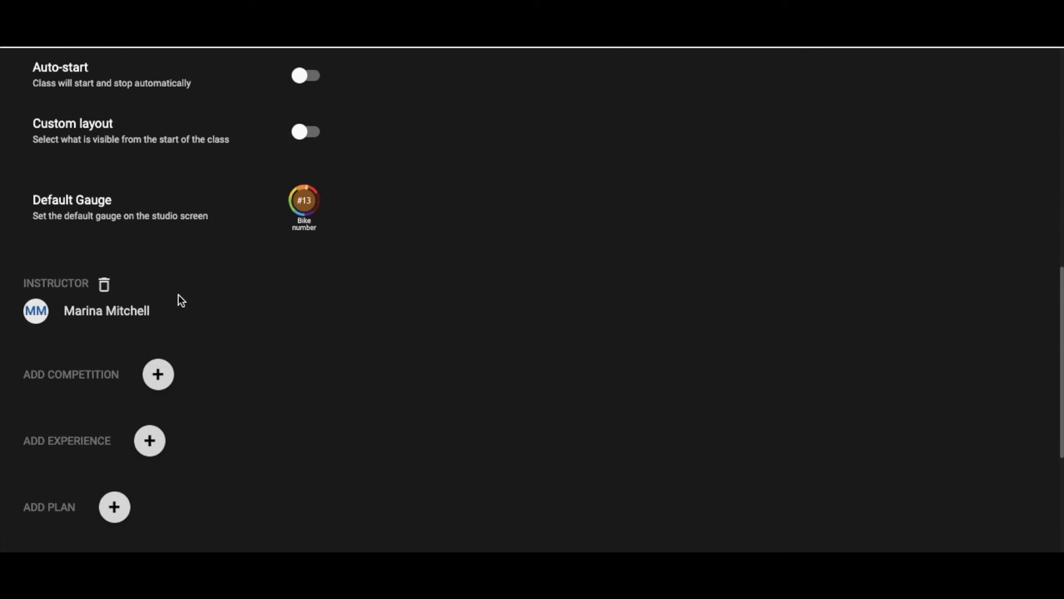
- Save the recurring class without adding a competition, experience, plan, video or image
scroll(179, 295, "down", 4)
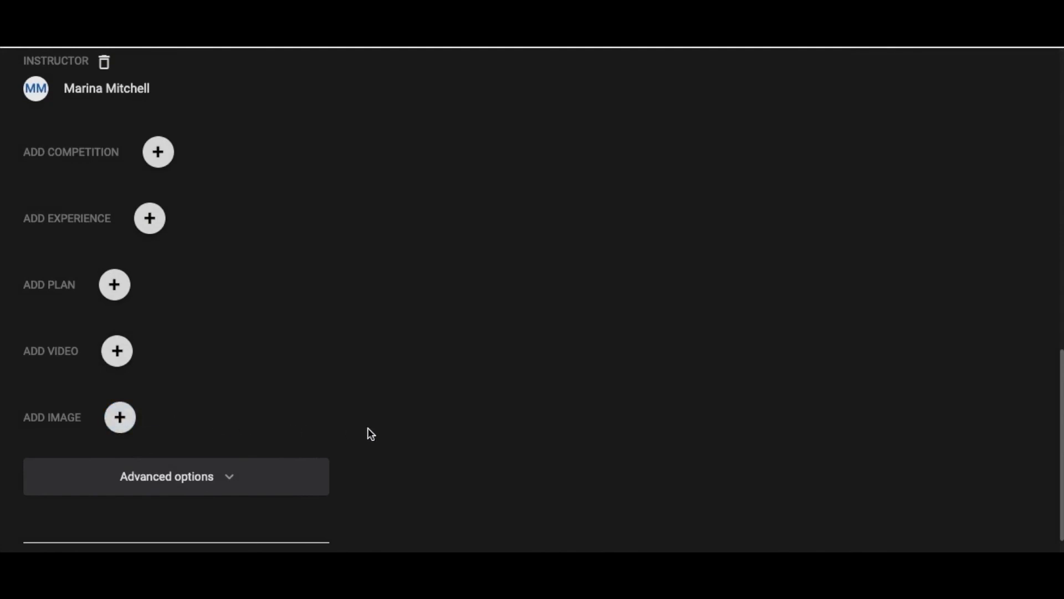
scroll(368, 429, "down", 1)
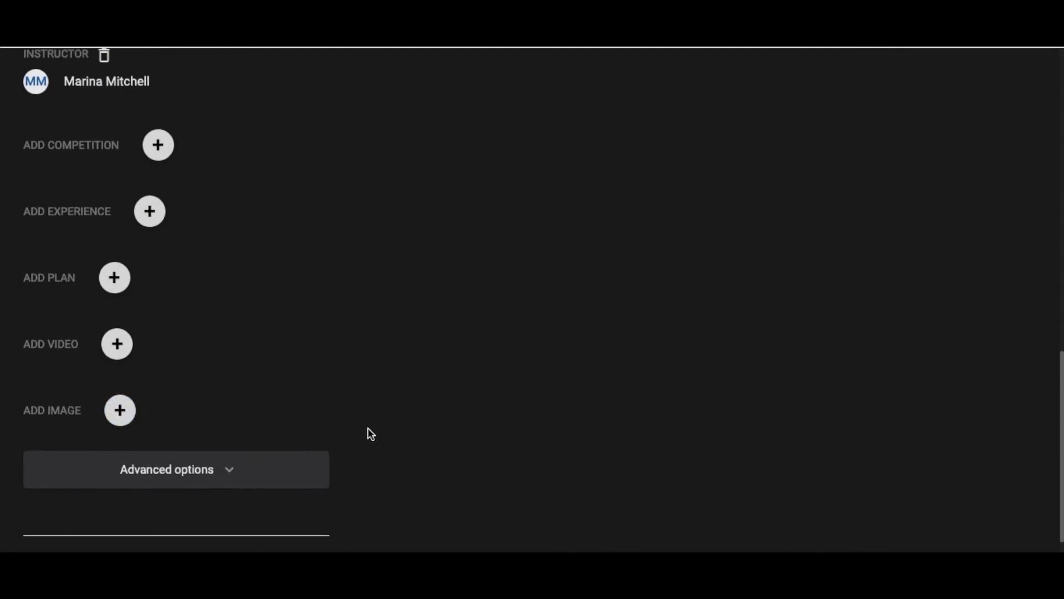
left_click(304, 524)
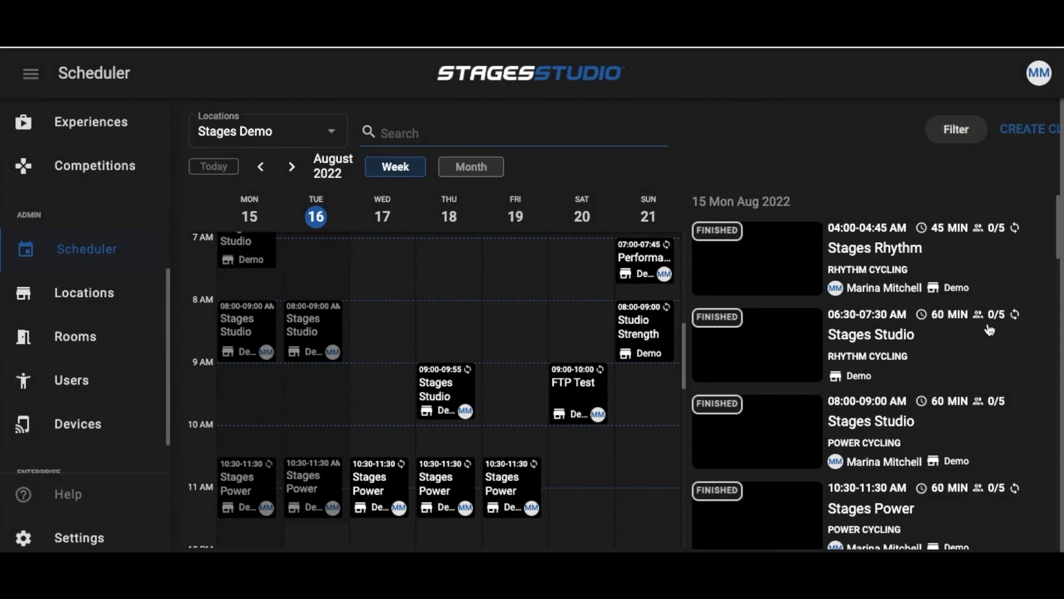
- Look through the week's class list for the Stages Studio class on Thursday, August 18, at 09:00 AM
scroll(989, 373, "down", 5)
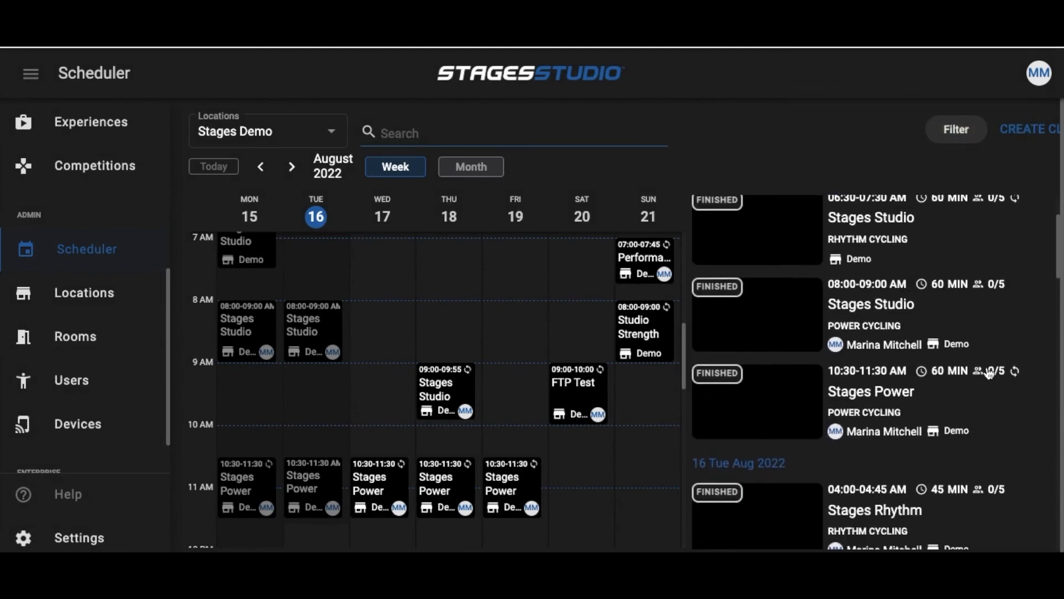
scroll(989, 373, "down", 5)
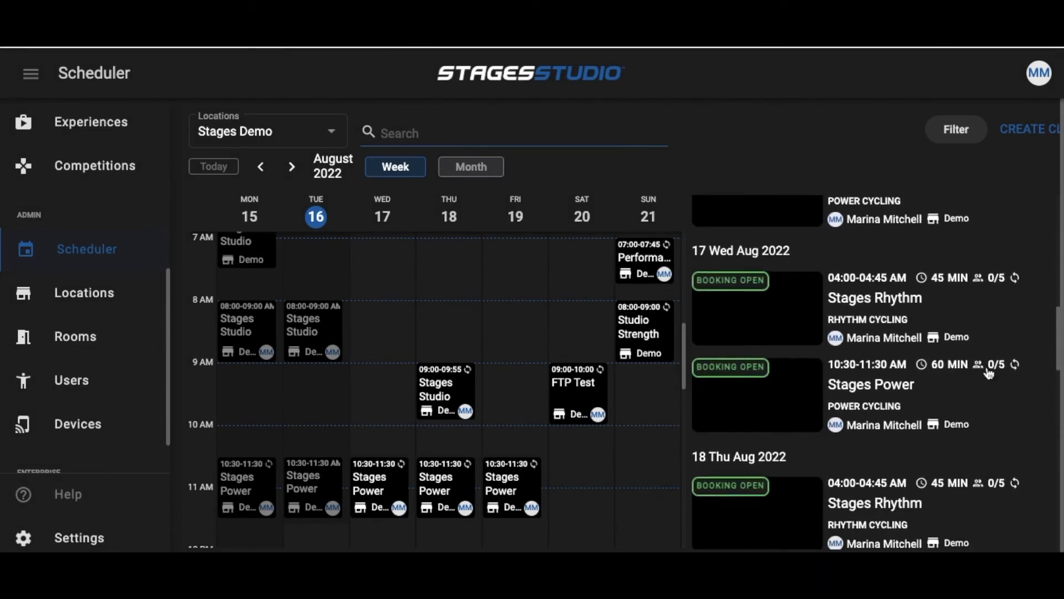
scroll(989, 373, "down", 3)
scroll(989, 373, "down", 2)
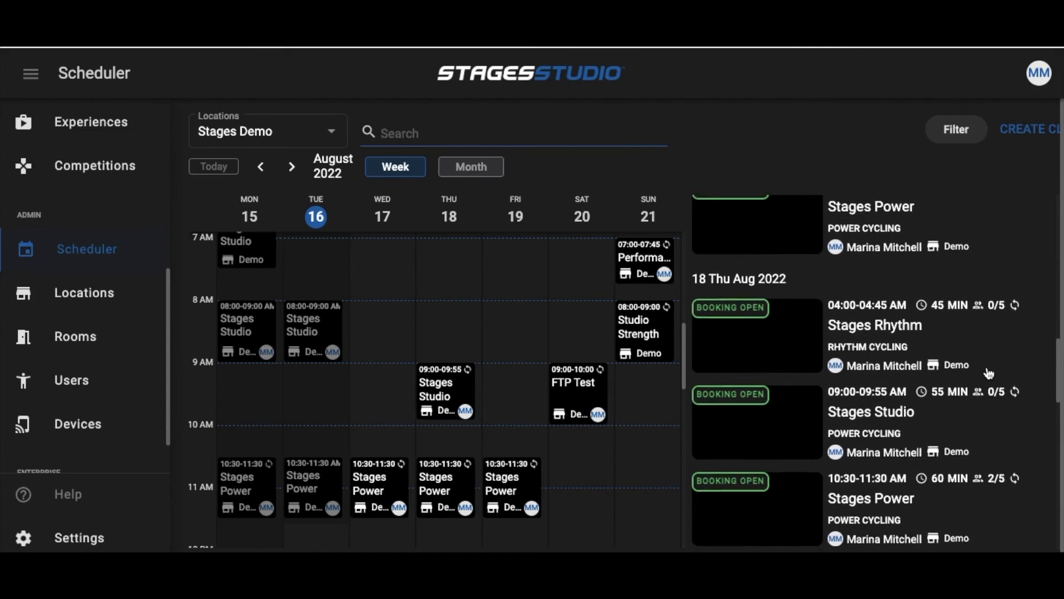